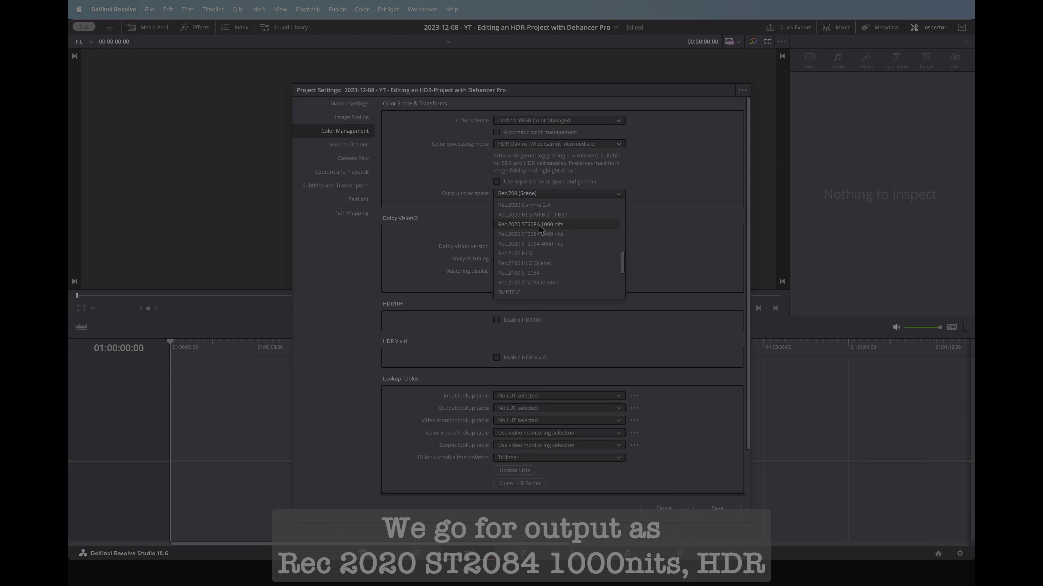
Set the project's output color space to Rec.2020 ST2084 1000 nits, enable HDR10+ and HDR Vivid, and save the settings
{"action": "left_click", "coordinate": [549, 225]}
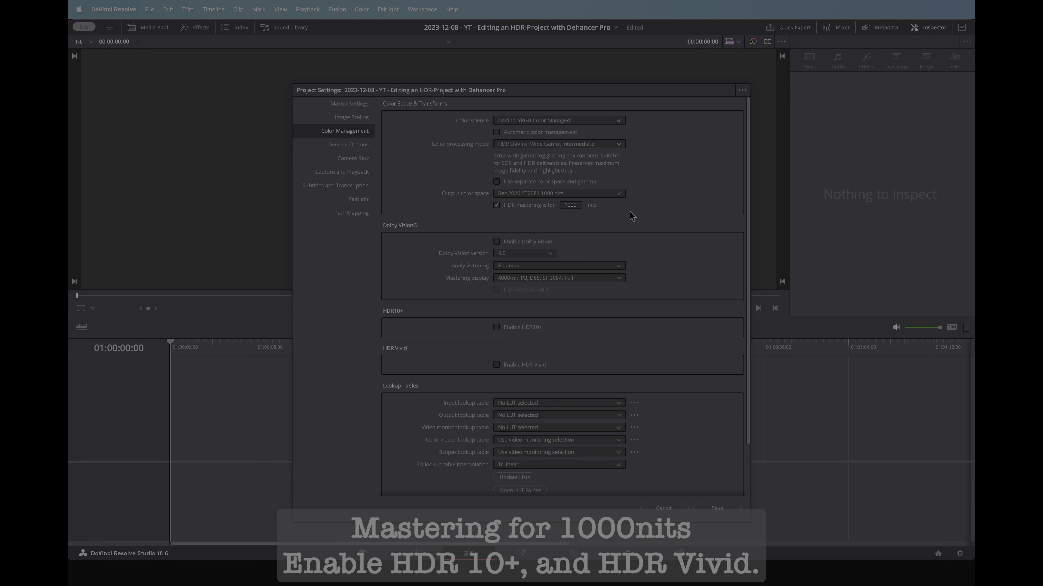
{"action": "left_click", "coordinate": [497, 327]}
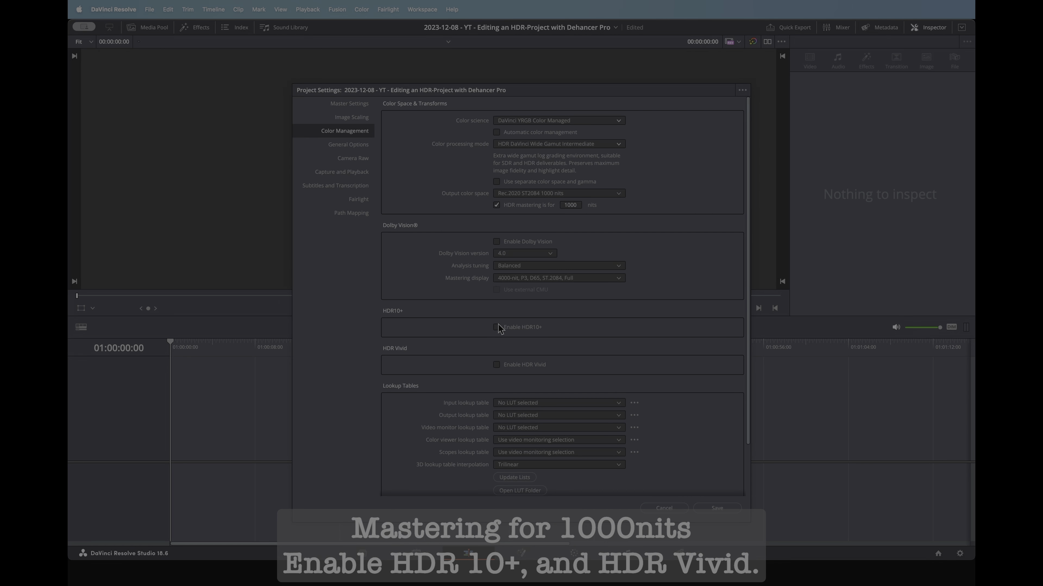
{"action": "left_click", "coordinate": [496, 365]}
{"action": "left_click", "coordinate": [717, 508]}
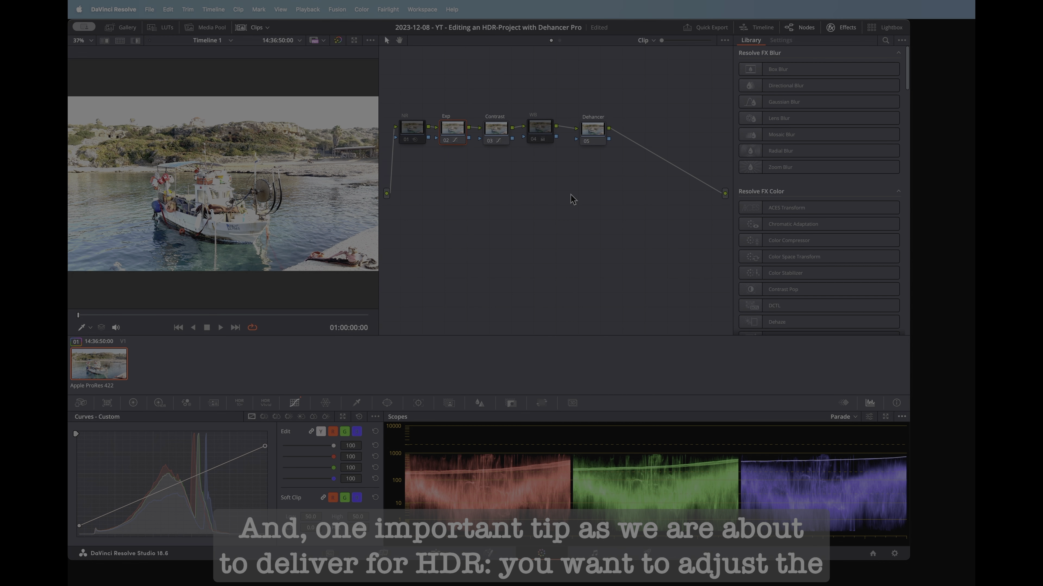
Set the scopes' waveform scale style to HDR (ST.2084/HLG)
{"action": "left_click", "coordinate": [902, 416]}
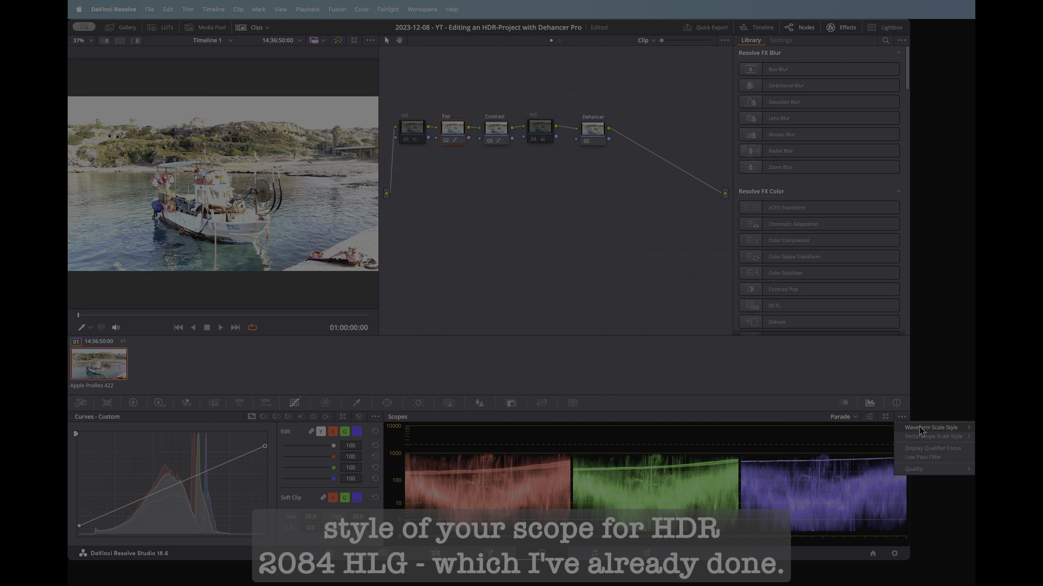
{"action": "mouse_move", "coordinate": [921, 431]}
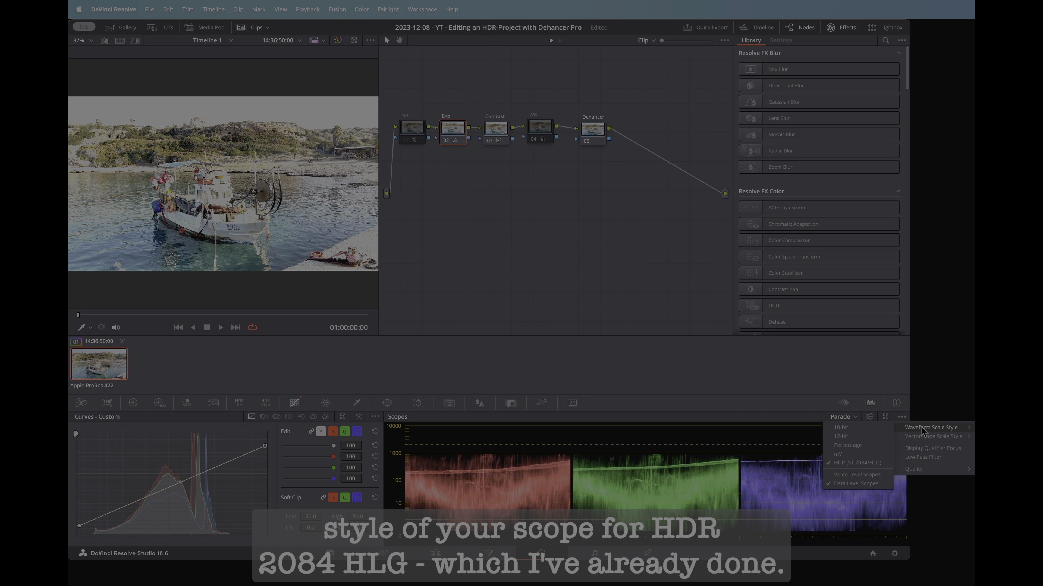
{"action": "left_click", "coordinate": [863, 464]}
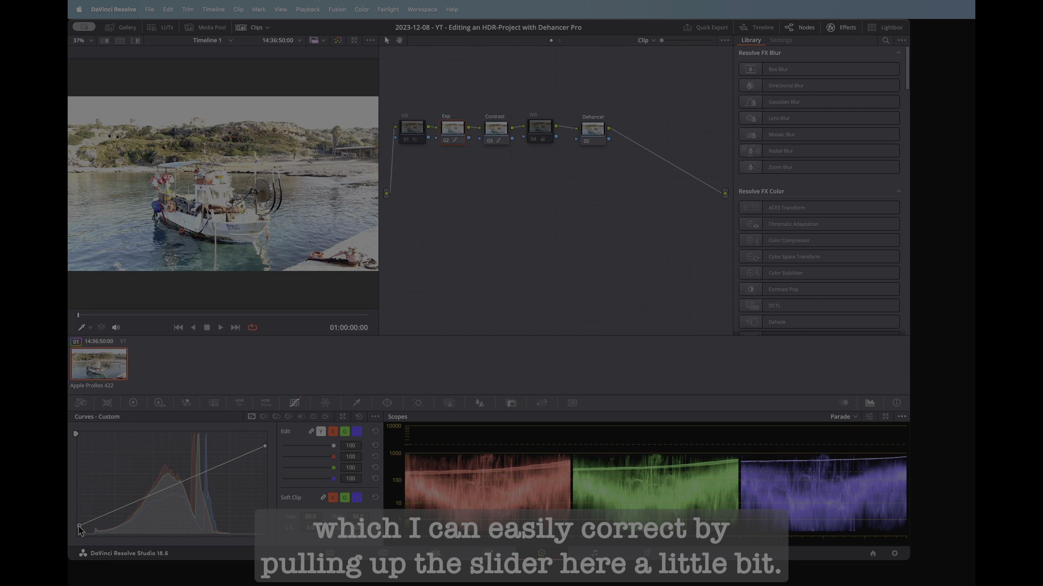
On the Exp node's custom curve, raise the black point slightly and lower the white point a little for highlight headroom
{"action": "left_click_drag", "start_coordinate": [78, 527], "coordinate": [78, 516]}
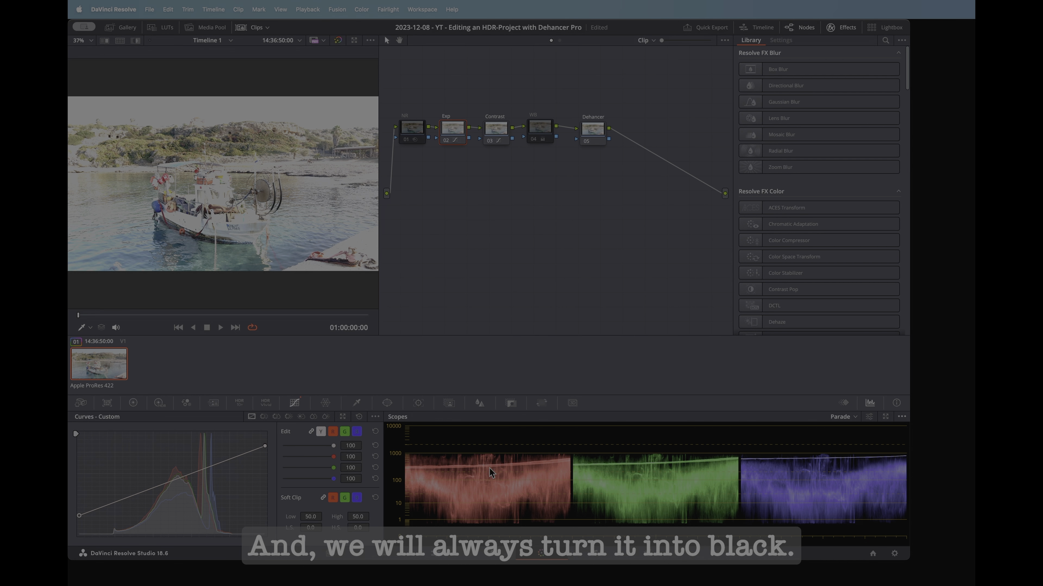
{"action": "mouse_move", "coordinate": [264, 447]}
{"action": "left_mouse_down"}
{"action": "mouse_move", "coordinate": [264, 434]}
{"action": "mouse_move", "coordinate": [266, 451]}
{"action": "left_mouse_up"}
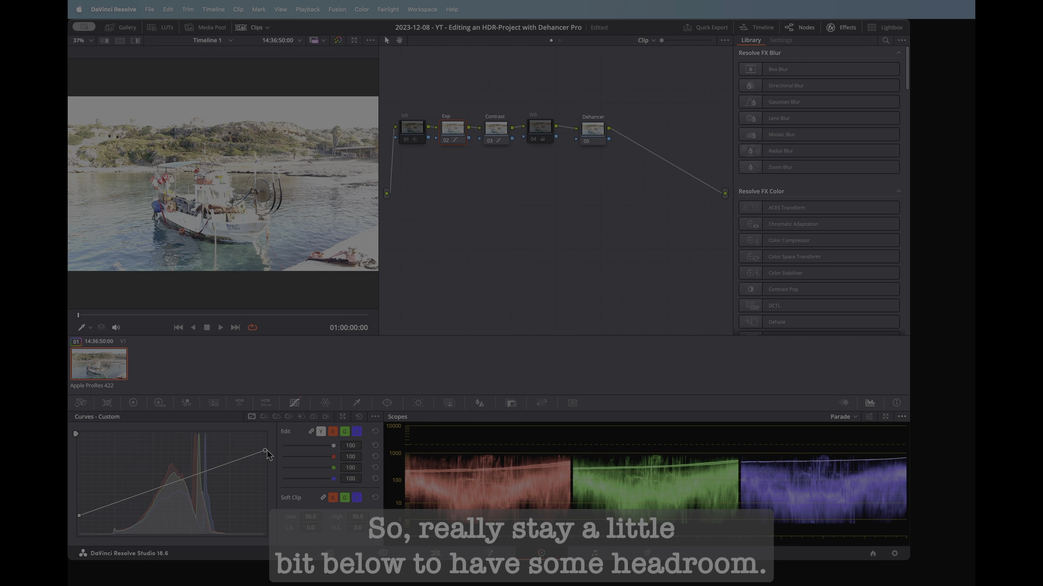
On the Contrast node's custom curve, pull the midtone point down and lower the highlight point slightly
{"action": "left_click", "coordinate": [495, 135]}
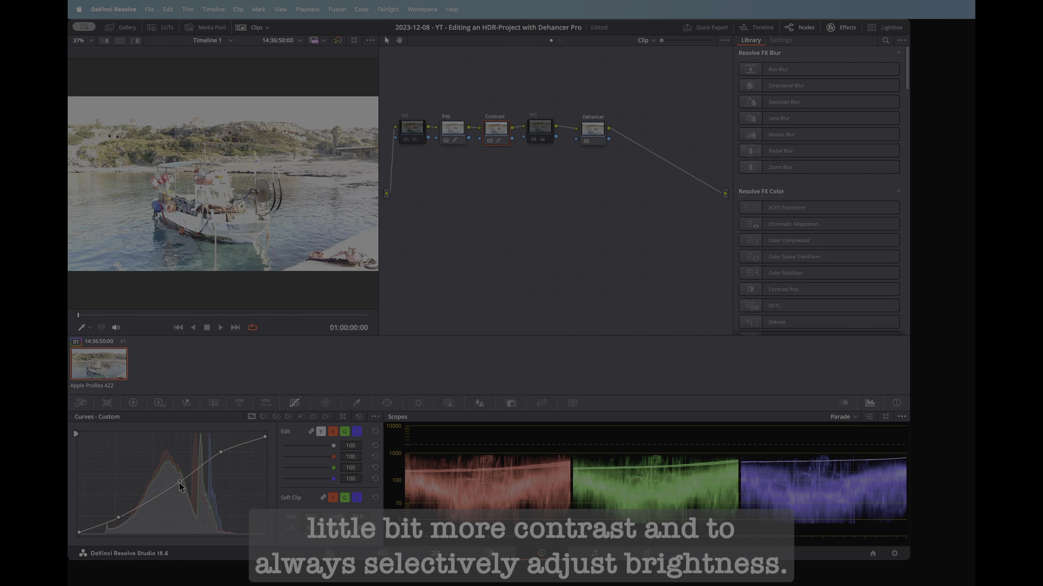
{"action": "left_click_drag", "start_coordinate": [179, 484], "coordinate": [176, 494]}
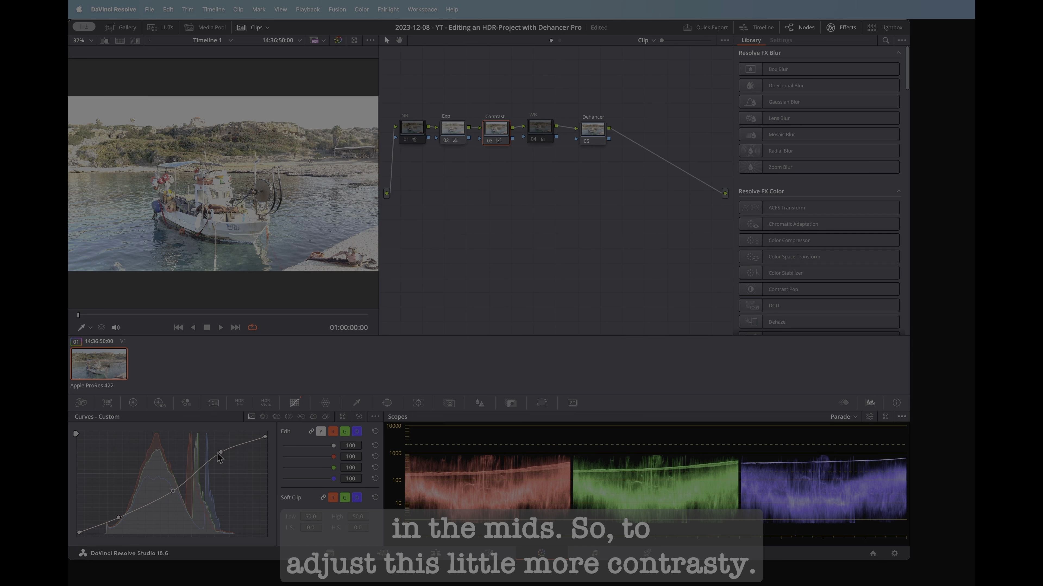
{"action": "left_click_drag", "start_coordinate": [221, 453], "coordinate": [219, 455]}
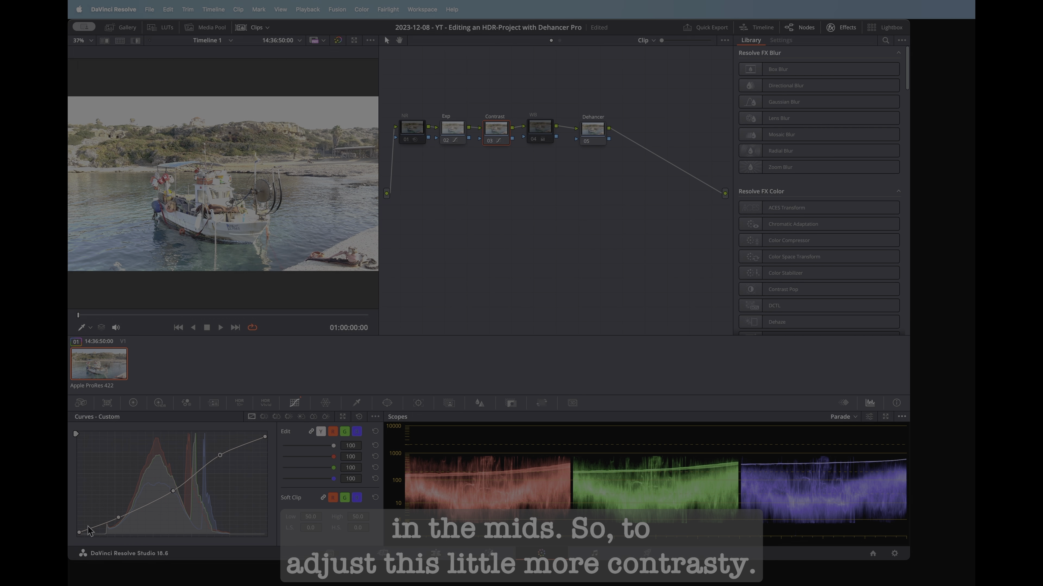
Apply the Dehancer Pro 7.0.1 film emulation effect to the Dehancer node
{"action": "left_click", "coordinate": [541, 133]}
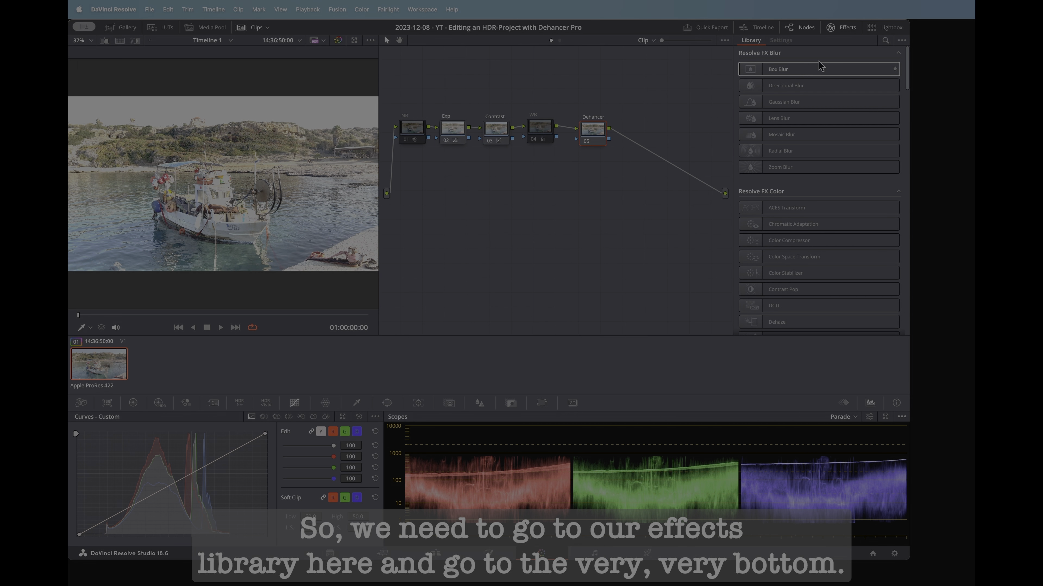
{"action": "left_click_drag", "start_coordinate": [906, 64], "coordinate": [908, 322]}
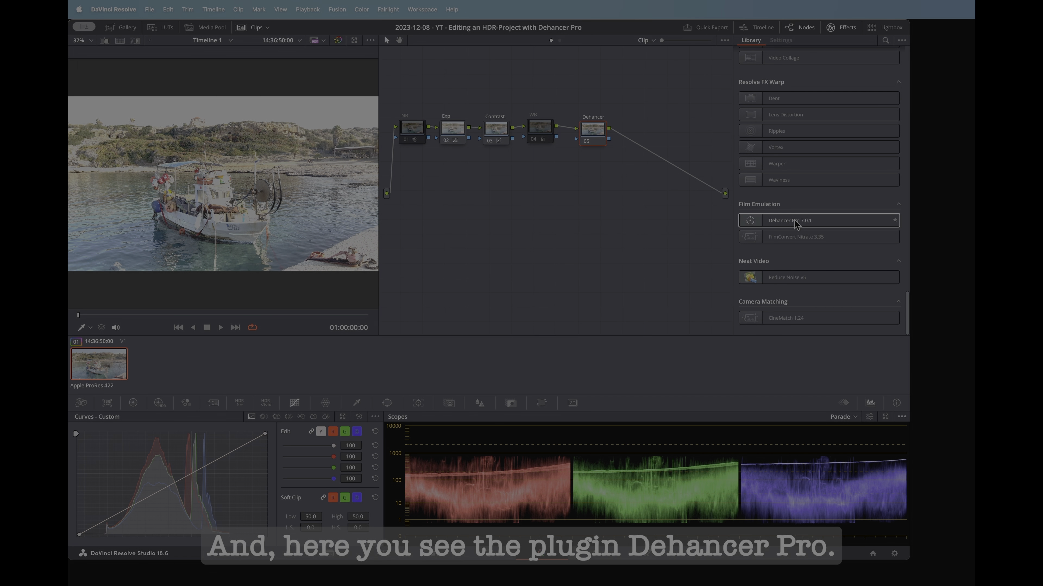
{"action": "left_click_drag", "start_coordinate": [806, 223], "coordinate": [597, 136]}
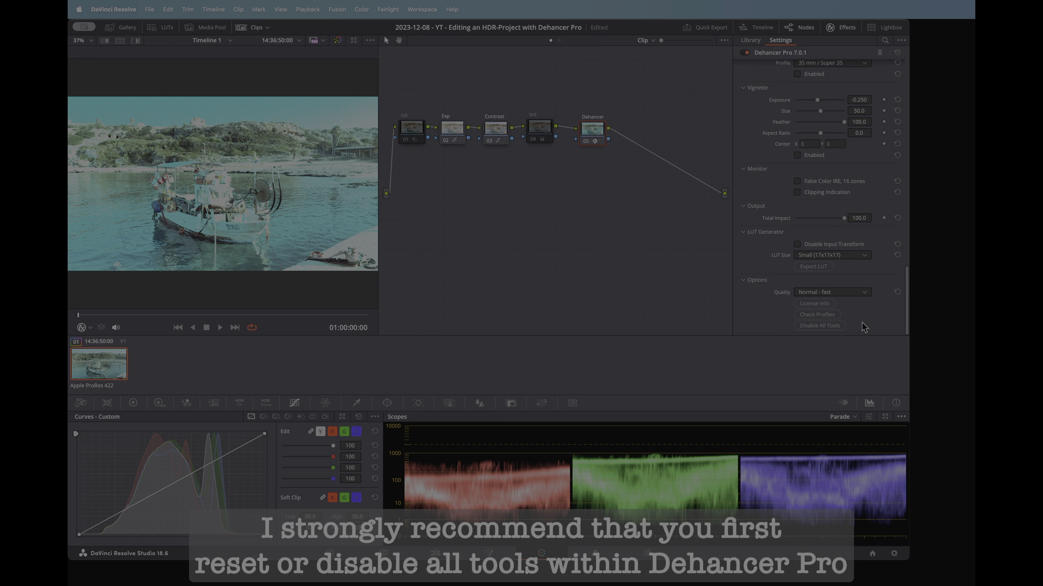
Disable all tools in Dehancer Pro and set its quality to High - slow
{"action": "left_click", "coordinate": [822, 326]}
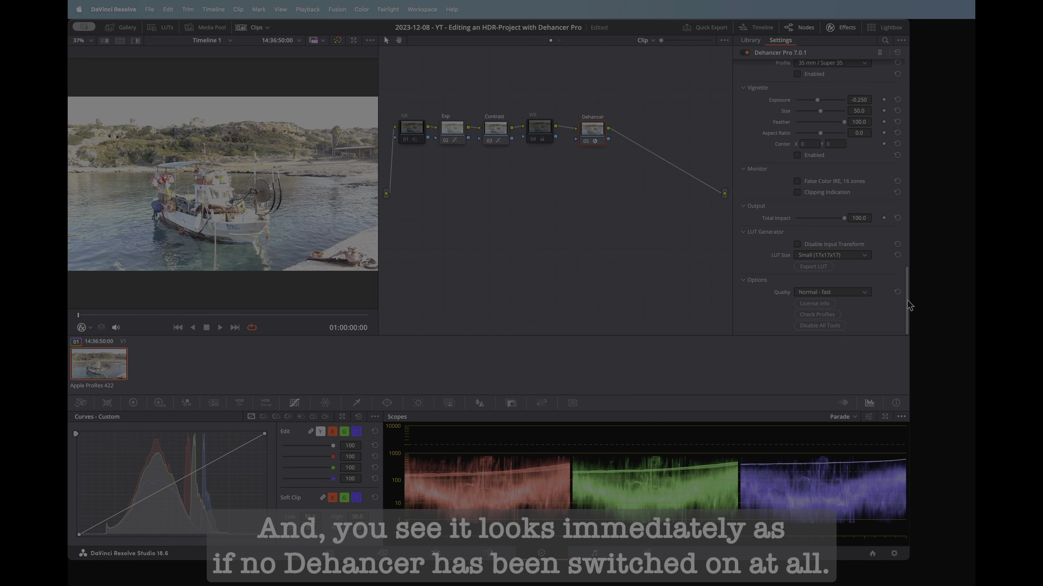
{"action": "left_click", "coordinate": [864, 296]}
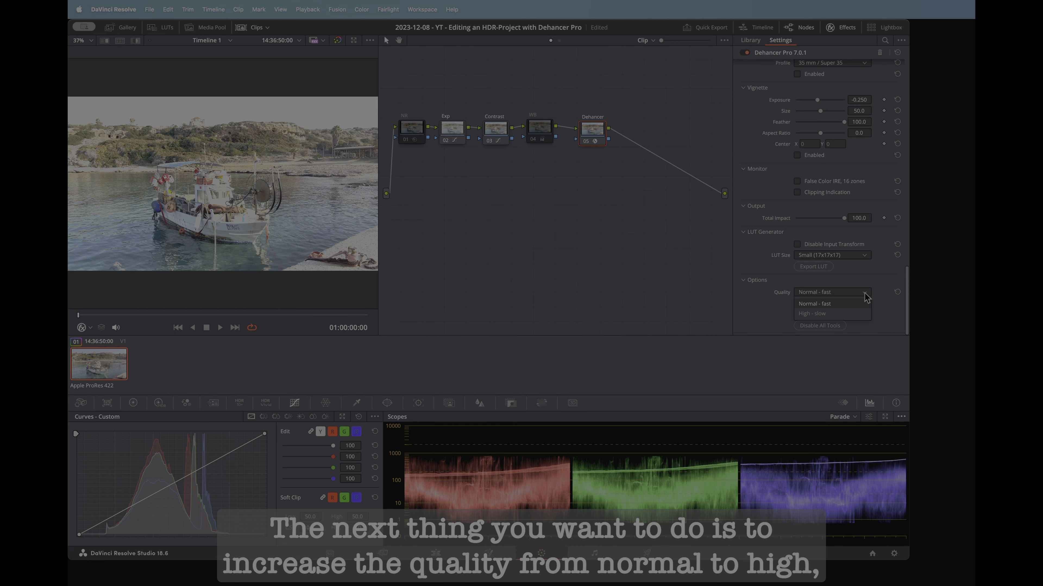
{"action": "left_click", "coordinate": [844, 315]}
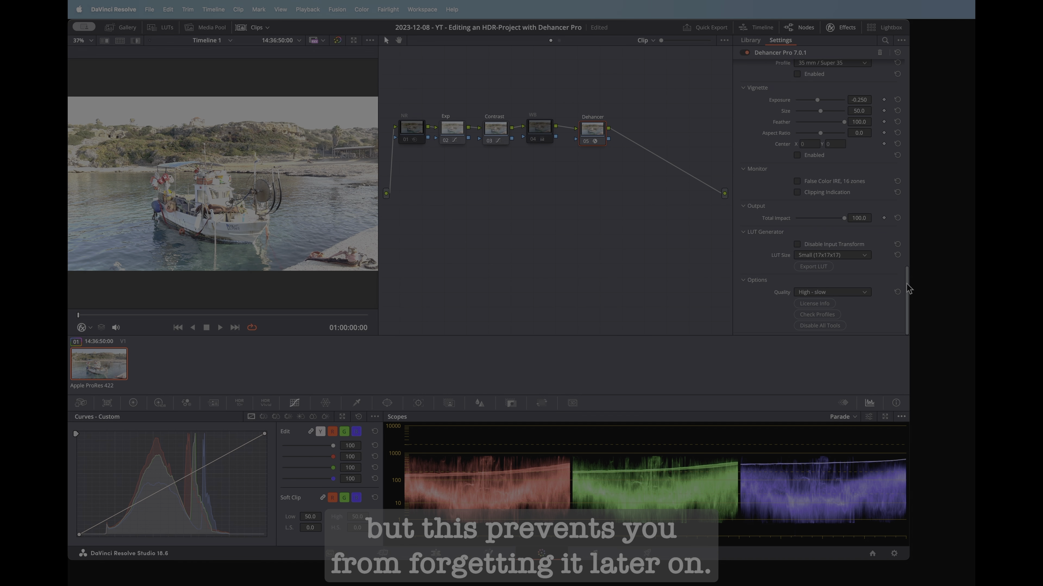
Collapse all Dehancer Pro setting sections and set the input source to DVR WG/Intermediate
{"action": "left_click_drag", "start_coordinate": [908, 288], "coordinate": [909, 75]}
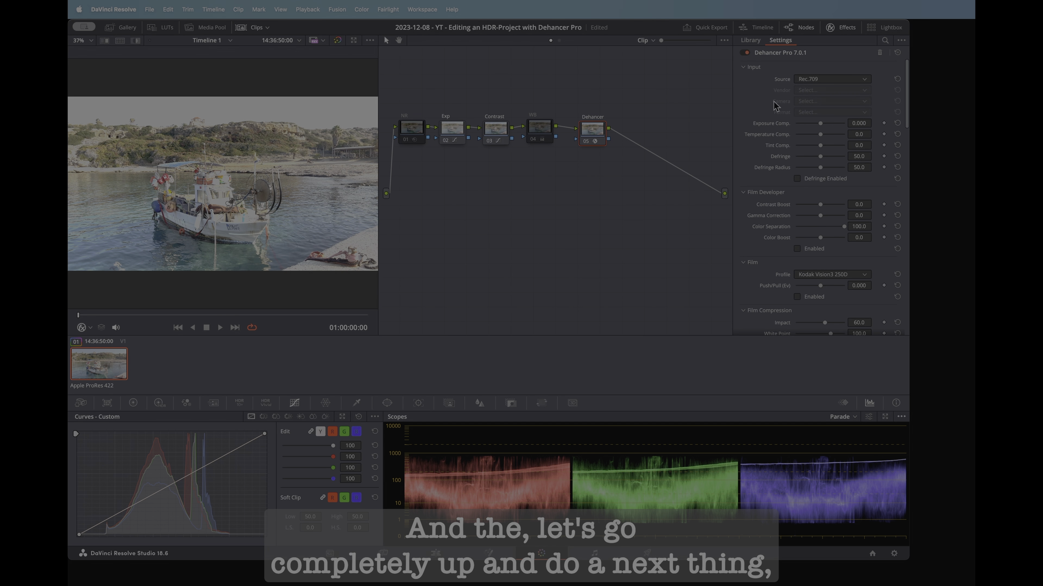
{"action": "left_click", "coordinate": [743, 67], "text": "alt"}
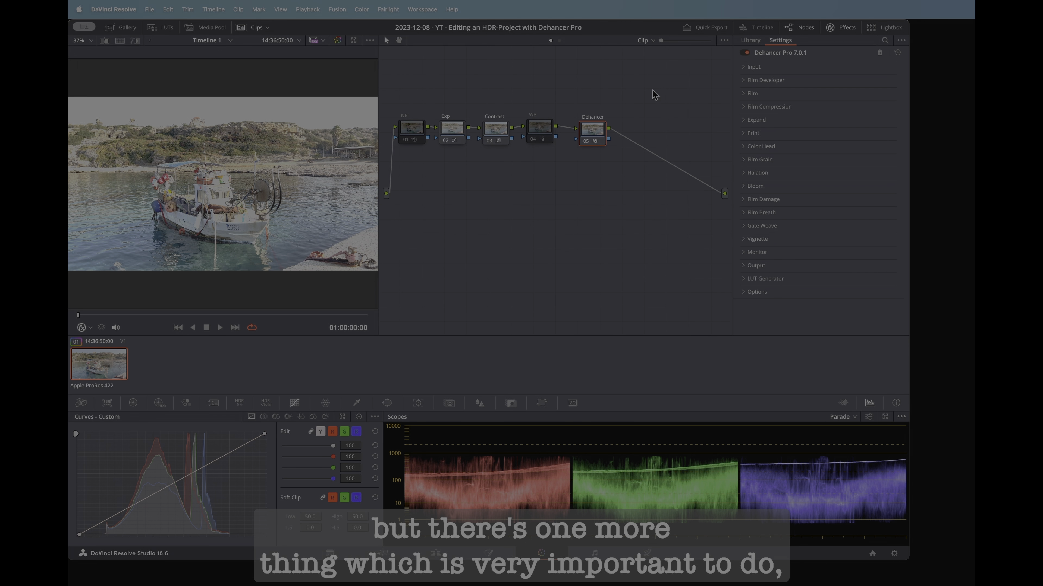
{"action": "left_click", "coordinate": [745, 67]}
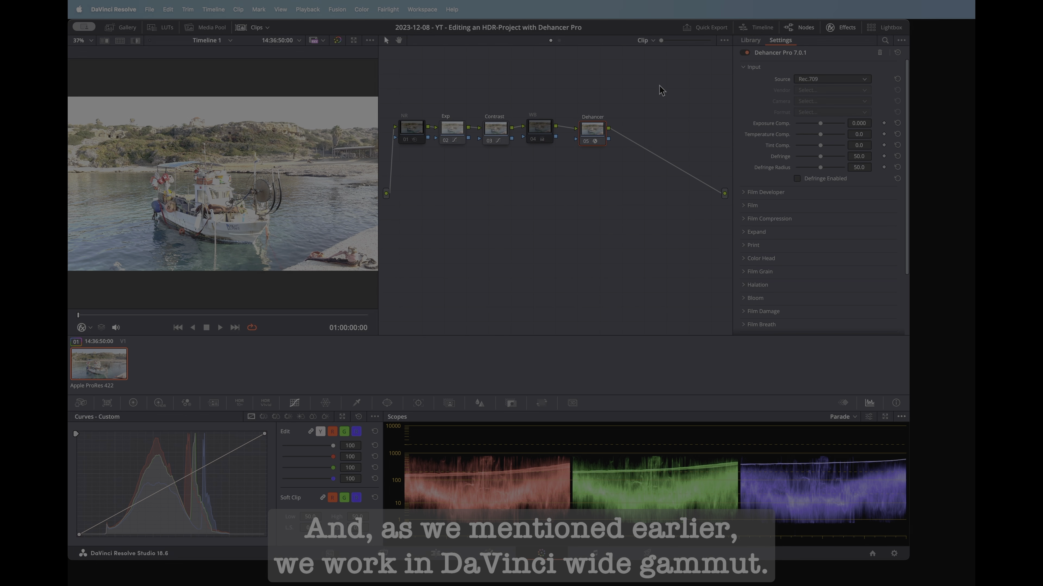
{"action": "left_click", "coordinate": [864, 83]}
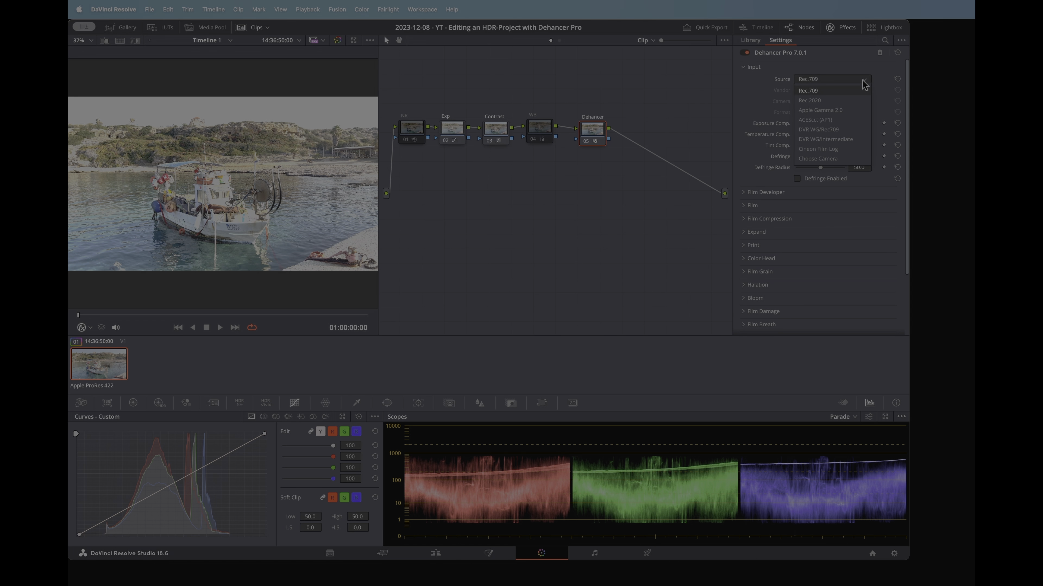
{"action": "left_click", "coordinate": [834, 140]}
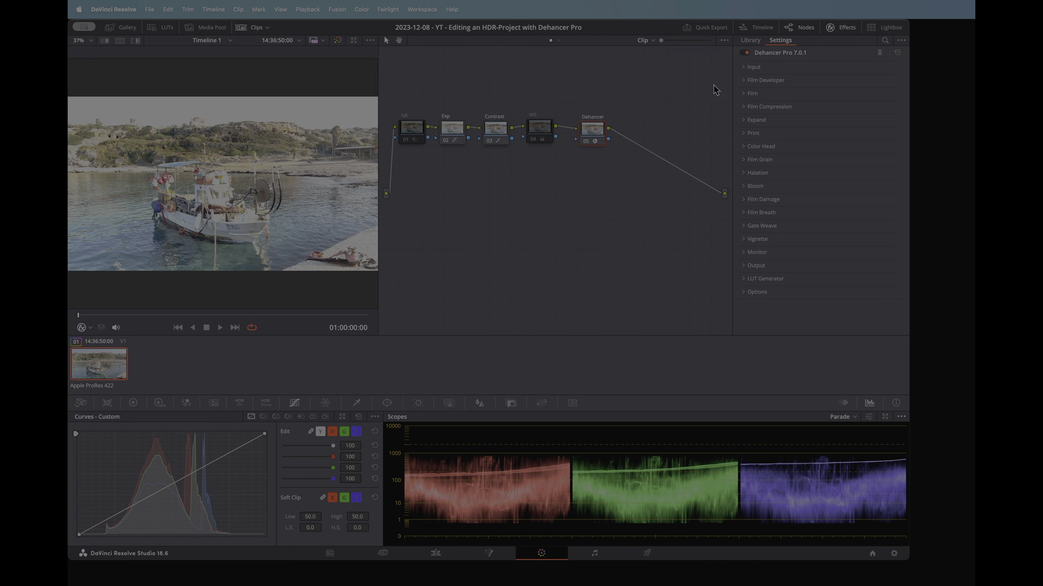
Expand and enable Dehancer's Film Developer, Film and Film Compression tools
{"action": "left_click", "coordinate": [742, 80]}
{"action": "left_click", "coordinate": [742, 150]}
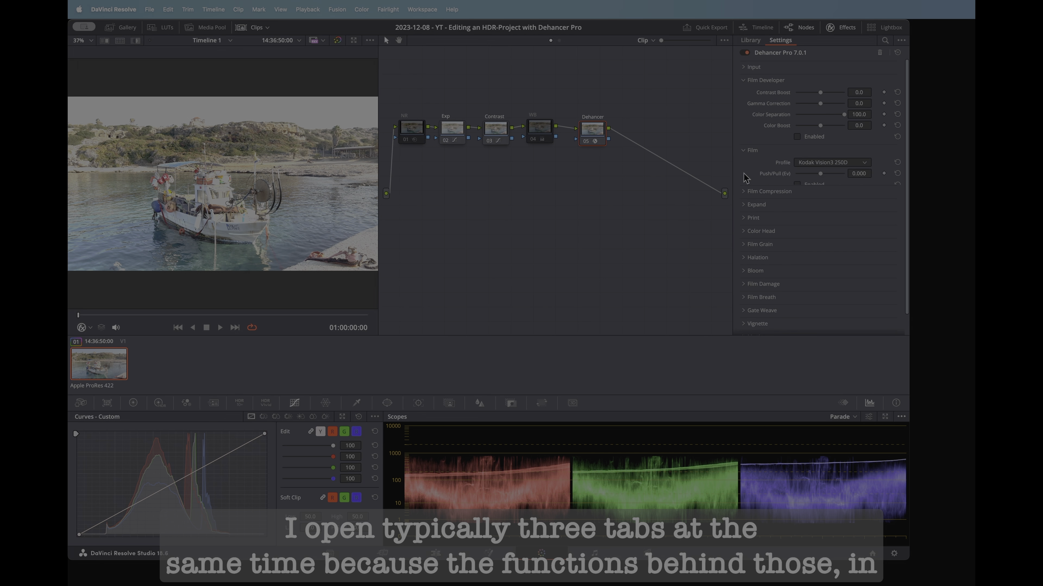
{"action": "left_click", "coordinate": [745, 198]}
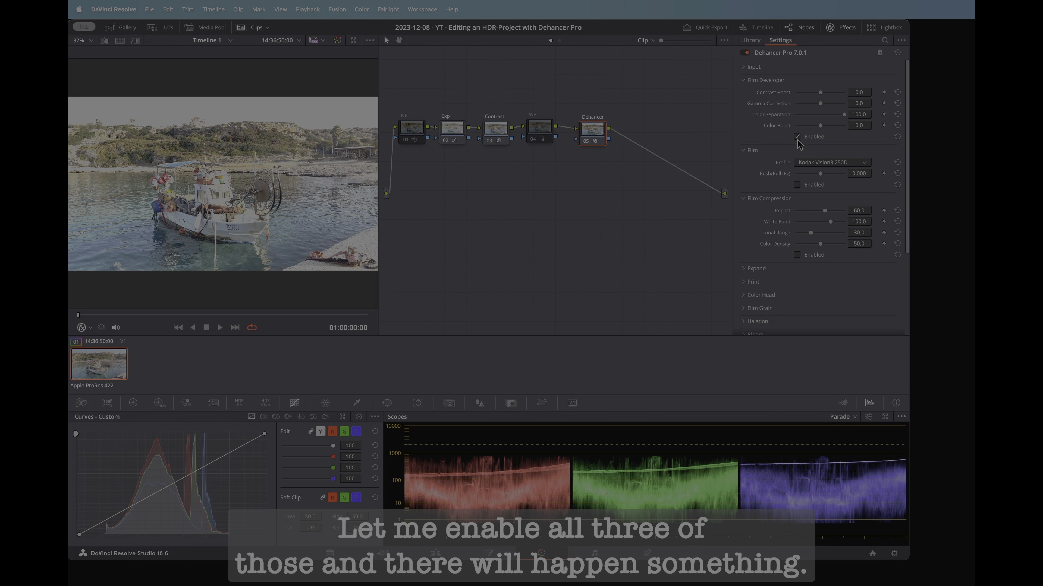
{"action": "left_click", "coordinate": [797, 185]}
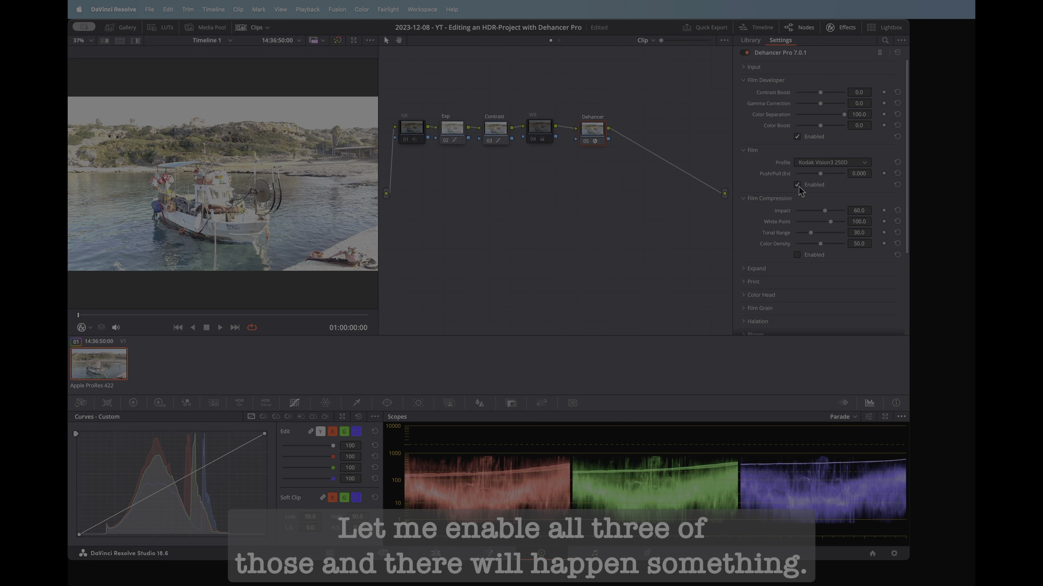
{"action": "left_click", "coordinate": [797, 254]}
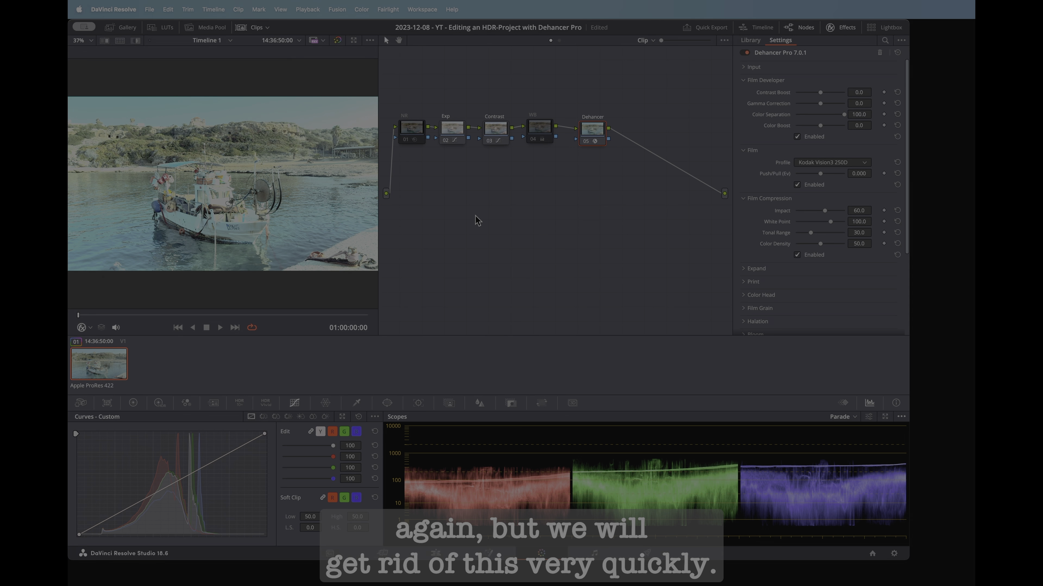
Set the film profile to Kodak Kodachrome 64 (Experimental)
{"action": "left_click", "coordinate": [865, 164]}
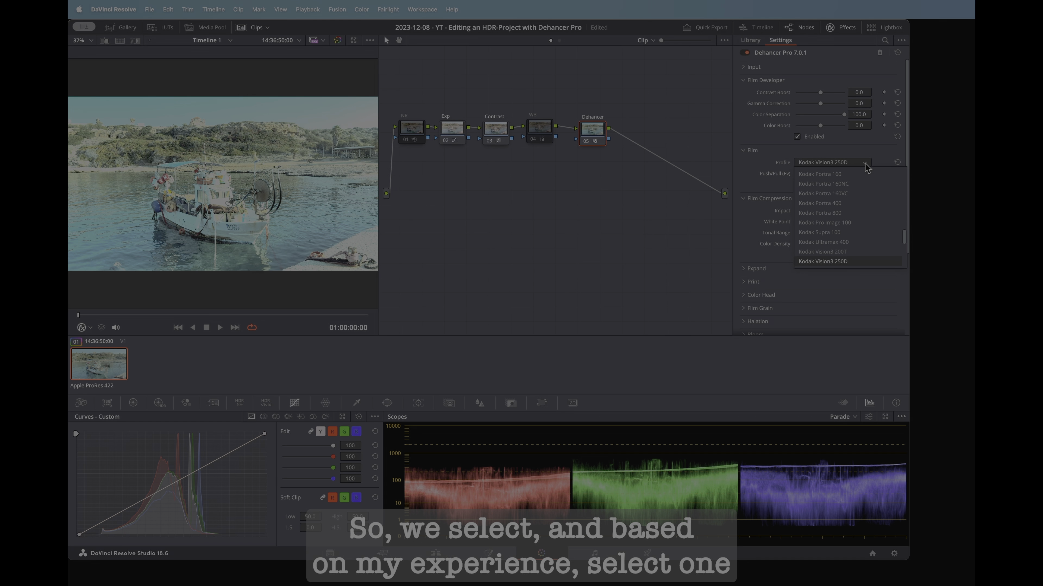
{"action": "scroll", "coordinate": [868, 230], "scroll_direction": "down", "scroll_amount": 5}
{"action": "scroll", "coordinate": [861, 212], "scroll_direction": "down", "scroll_amount": 2}
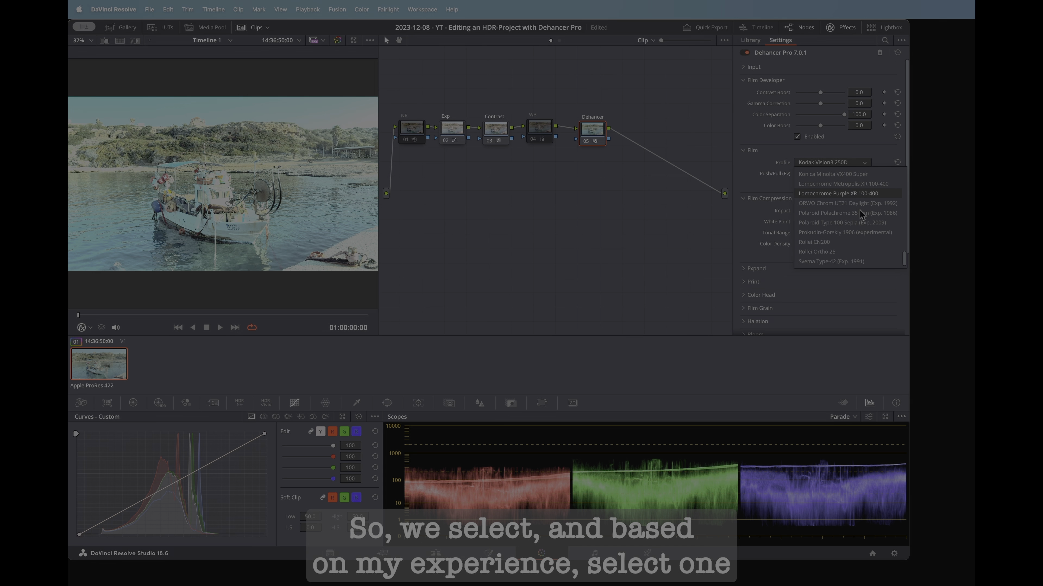
{"action": "scroll", "coordinate": [858, 207], "scroll_direction": "up", "scroll_amount": 10}
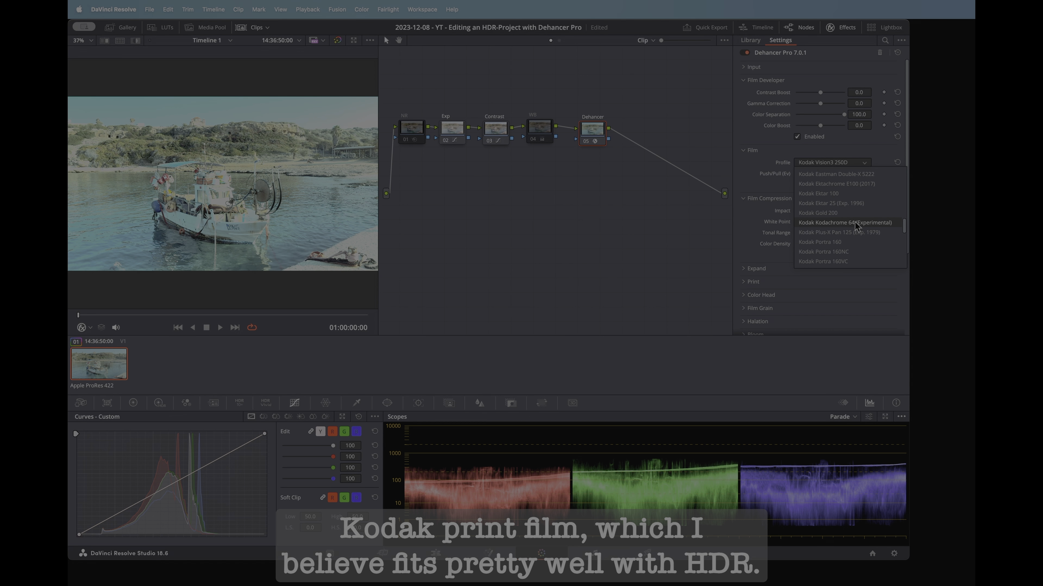
{"action": "left_click", "coordinate": [854, 221]}
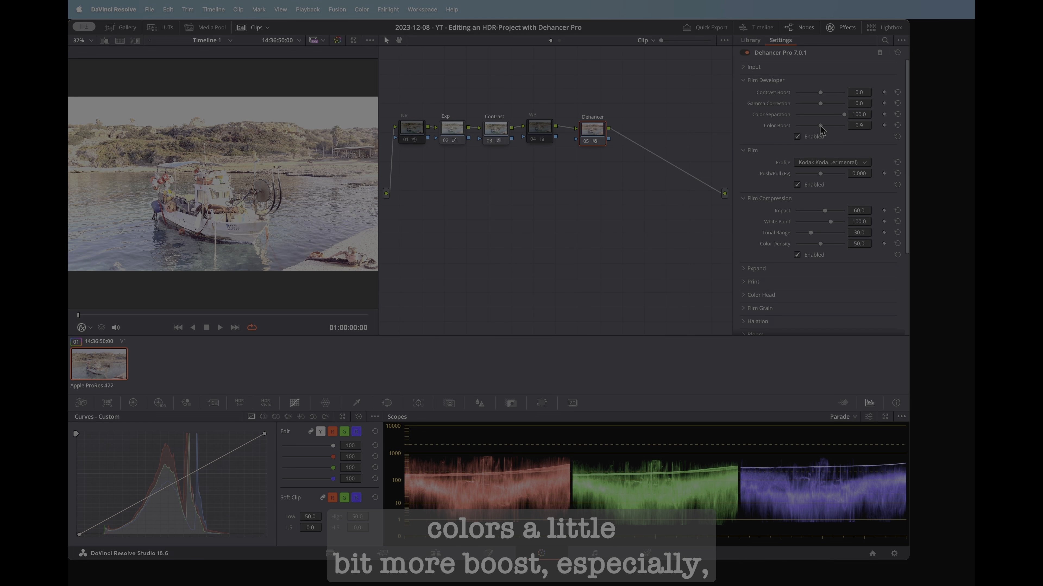
Raise the Film Developer color boost to about 33.9 and reduce the Film Compression impact to about 37.6
{"action": "left_click_drag", "start_coordinate": [820, 125], "coordinate": [829, 128]}
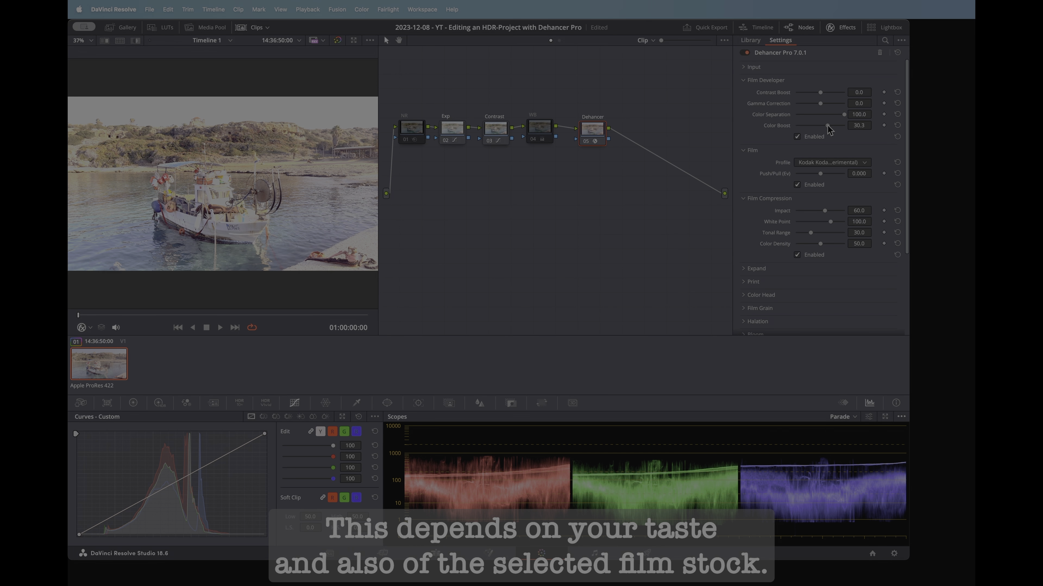
{"action": "left_click_drag", "start_coordinate": [827, 127], "coordinate": [828, 127]}
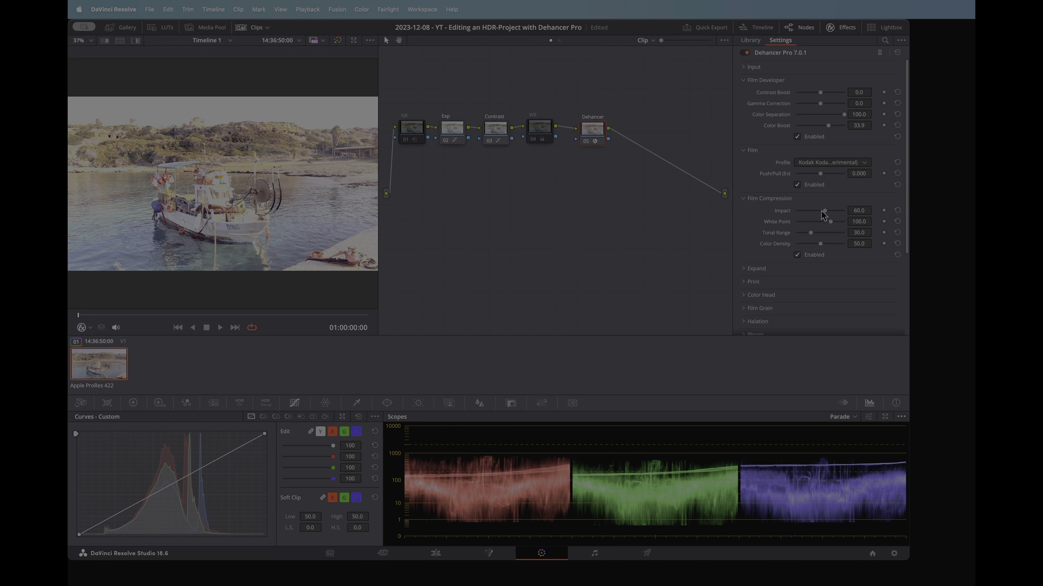
{"action": "scroll", "coordinate": [821, 185], "scroll_direction": "down", "scroll_amount": 3}
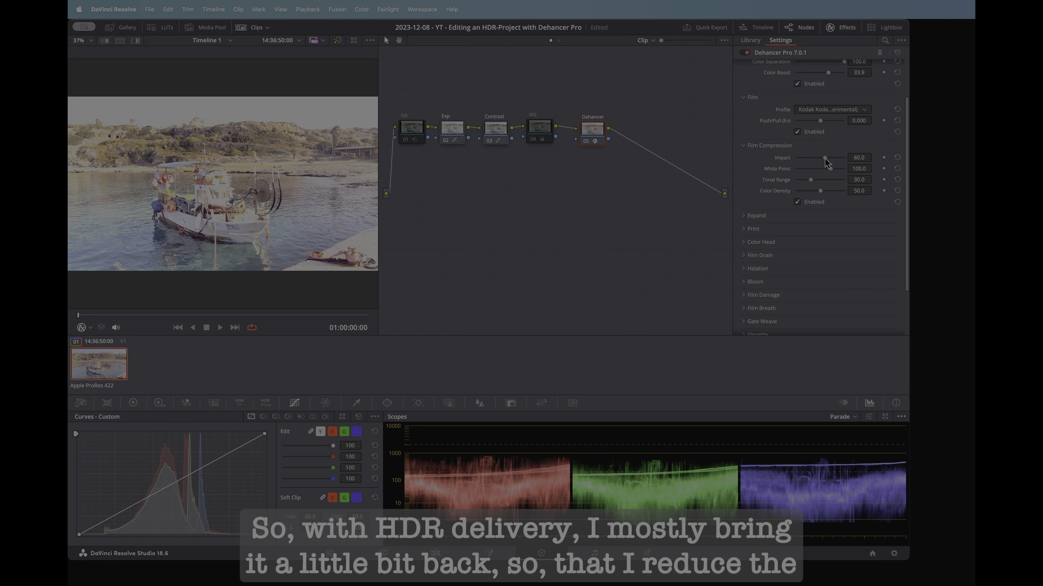
{"action": "left_click_drag", "start_coordinate": [825, 158], "coordinate": [819, 158]}
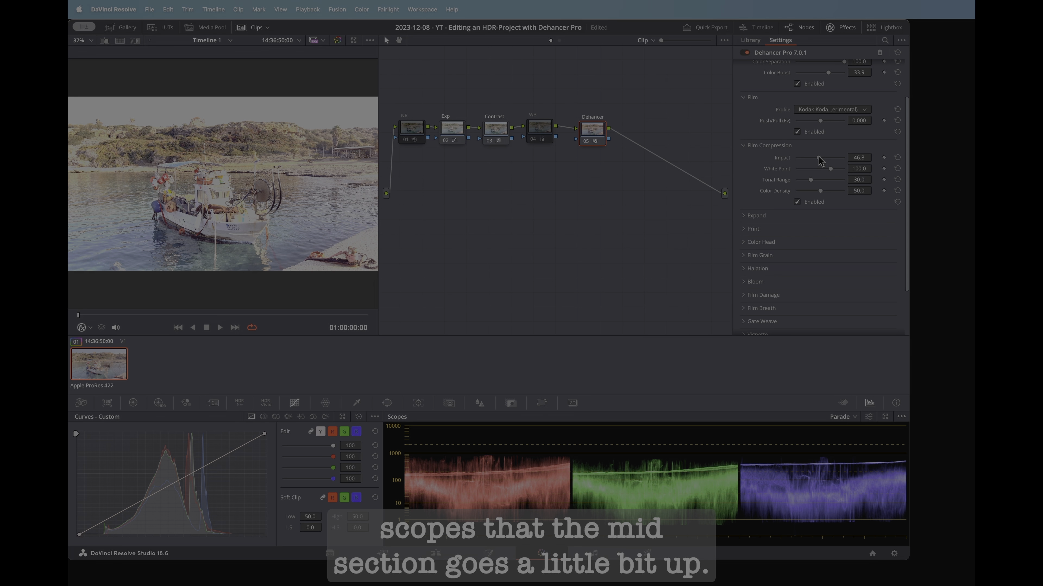
{"action": "left_click_drag", "start_coordinate": [817, 158], "coordinate": [815, 158]}
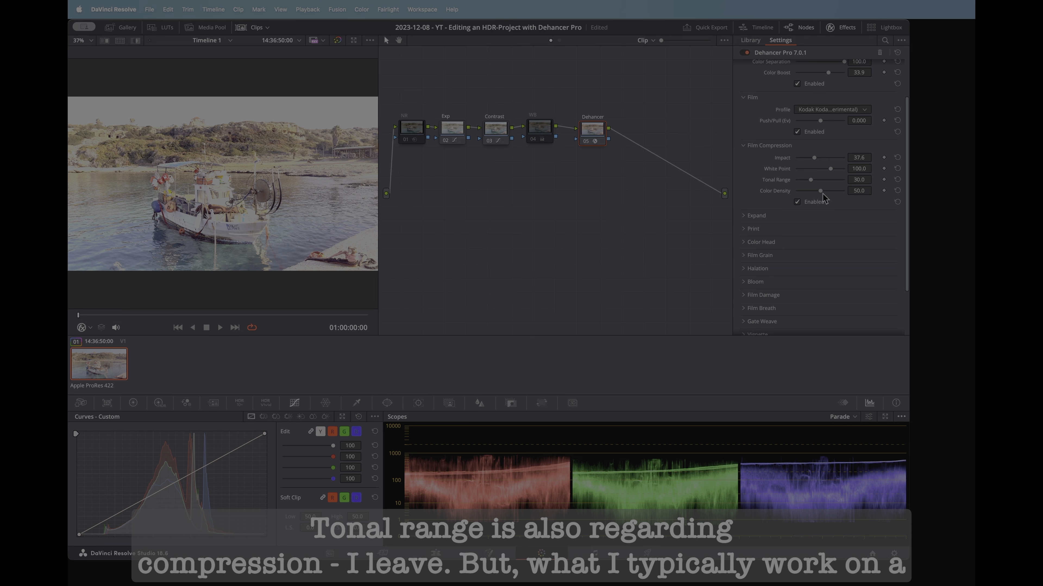
Raise the Film Compression color density to about 61.5 and open the Expand settings
{"action": "mouse_move", "coordinate": [821, 190]}
{"action": "left_mouse_down"}
{"action": "mouse_move", "coordinate": [804, 191]}
{"action": "mouse_move", "coordinate": [833, 192]}
{"action": "mouse_move", "coordinate": [823, 189]}
{"action": "left_mouse_up"}
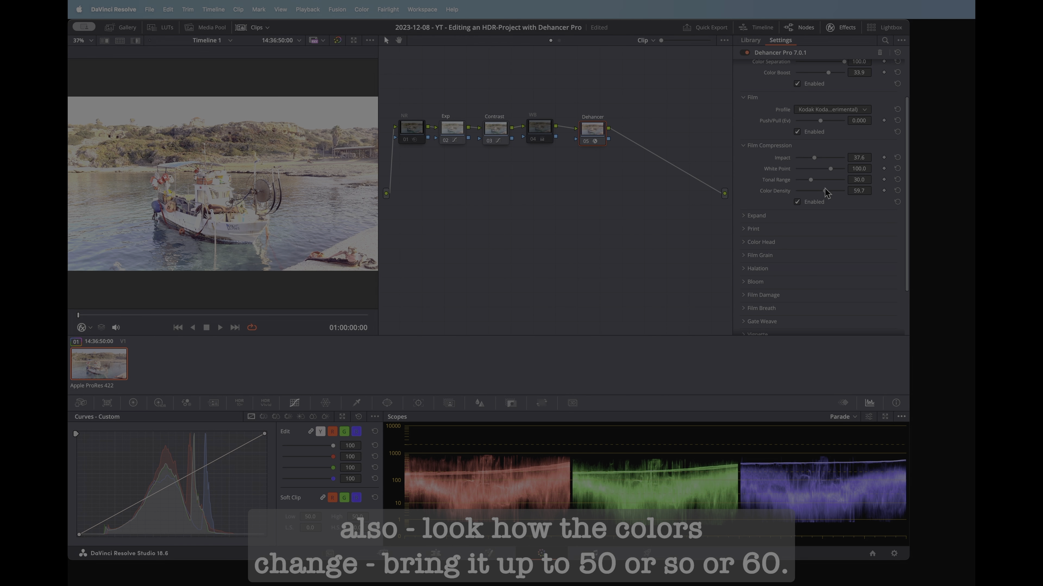
{"action": "left_click_drag", "start_coordinate": [825, 187], "coordinate": [826, 188]}
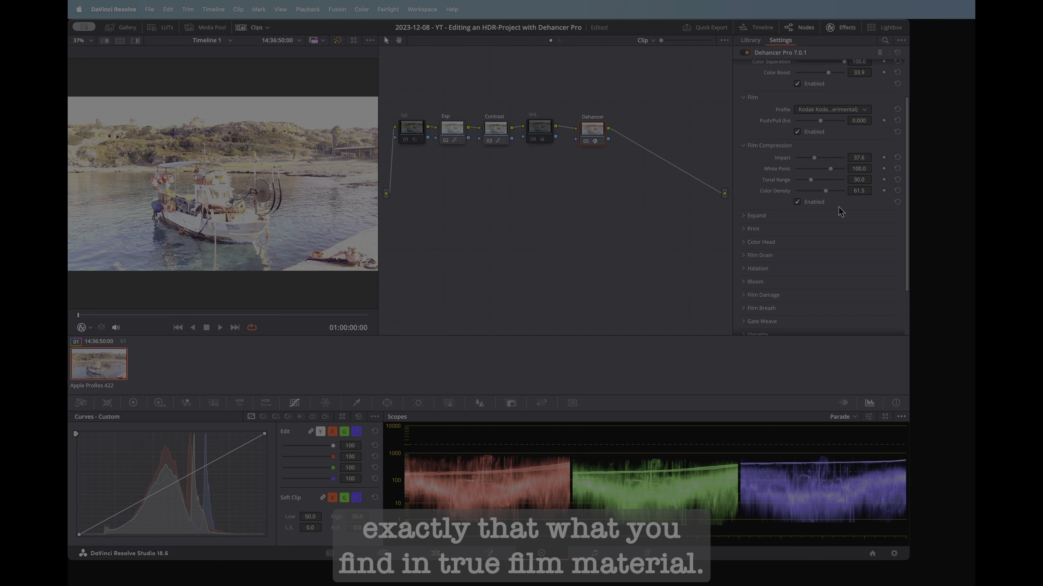
{"action": "scroll", "coordinate": [817, 205], "scroll_direction": "down", "scroll_amount": 3}
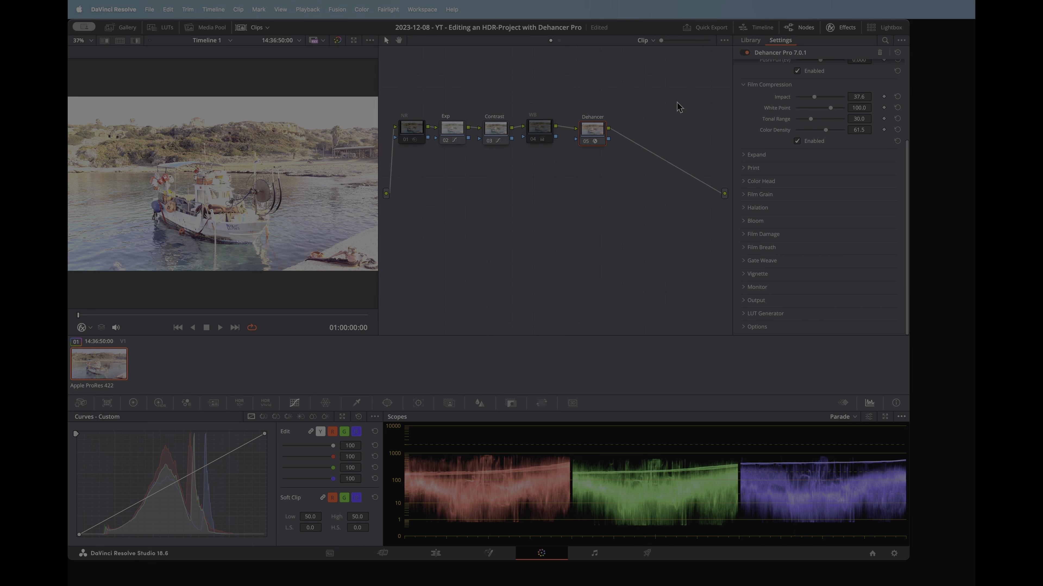
{"action": "left_click", "coordinate": [743, 154]}
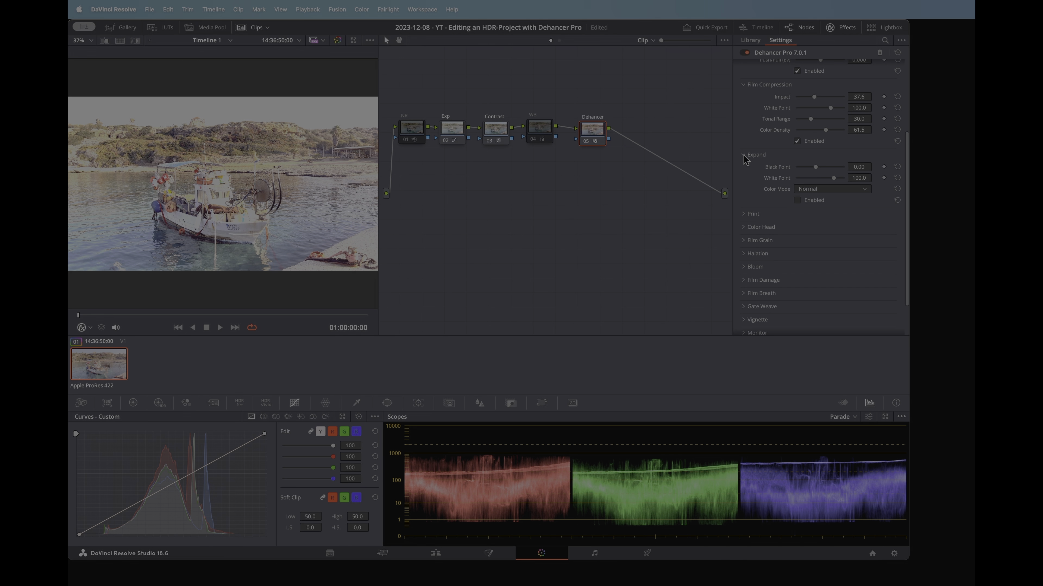
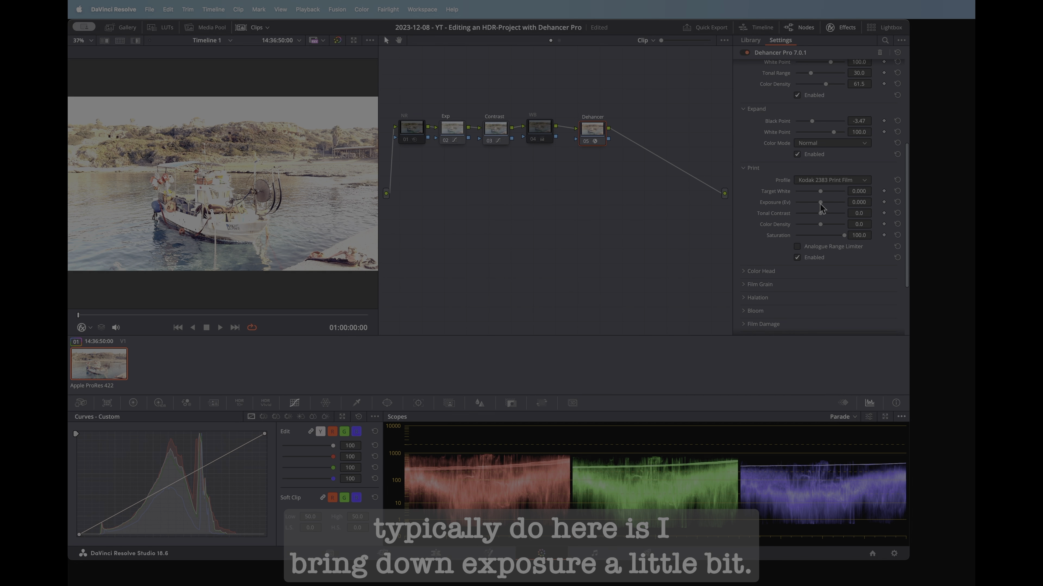
Set Print exposure to about -0.579, tonal contrast to 17.0 and color density to 24.8, and enable the Analogue Range Limiter
{"action": "left_click_drag", "start_coordinate": [822, 202], "coordinate": [815, 203]}
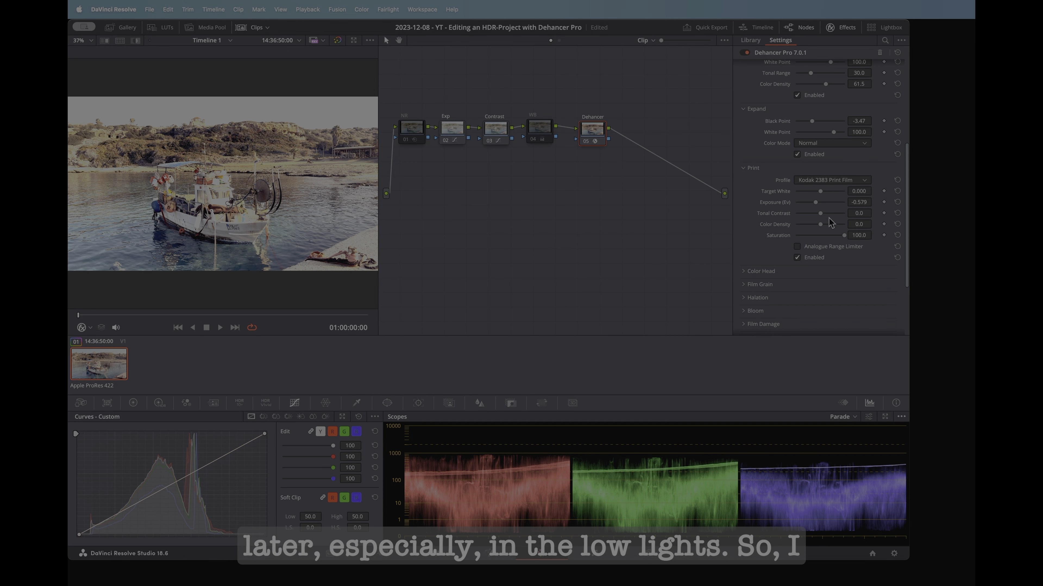
{"action": "mouse_move", "coordinate": [820, 214]}
{"action": "left_mouse_down"}
{"action": "mouse_move", "coordinate": [845, 213]}
{"action": "mouse_move", "coordinate": [828, 213]}
{"action": "left_mouse_up"}
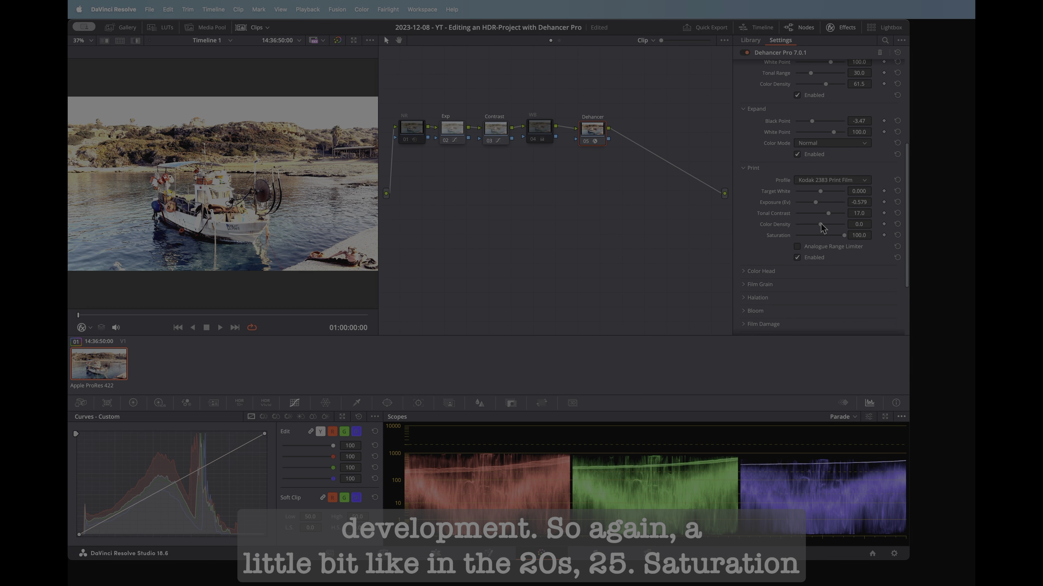
{"action": "left_click_drag", "start_coordinate": [821, 224], "coordinate": [826, 225]}
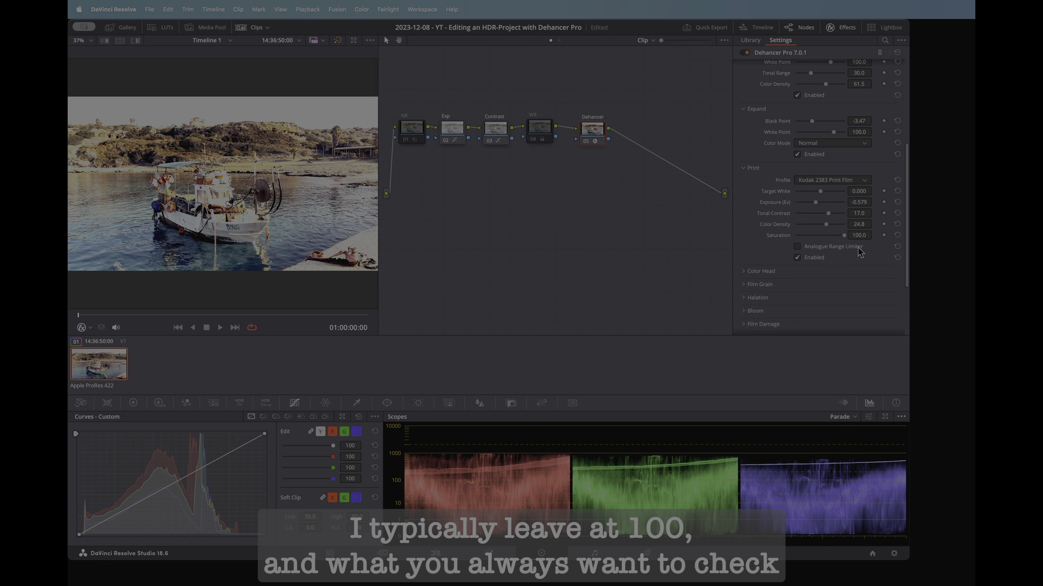
{"action": "left_click", "coordinate": [801, 247]}
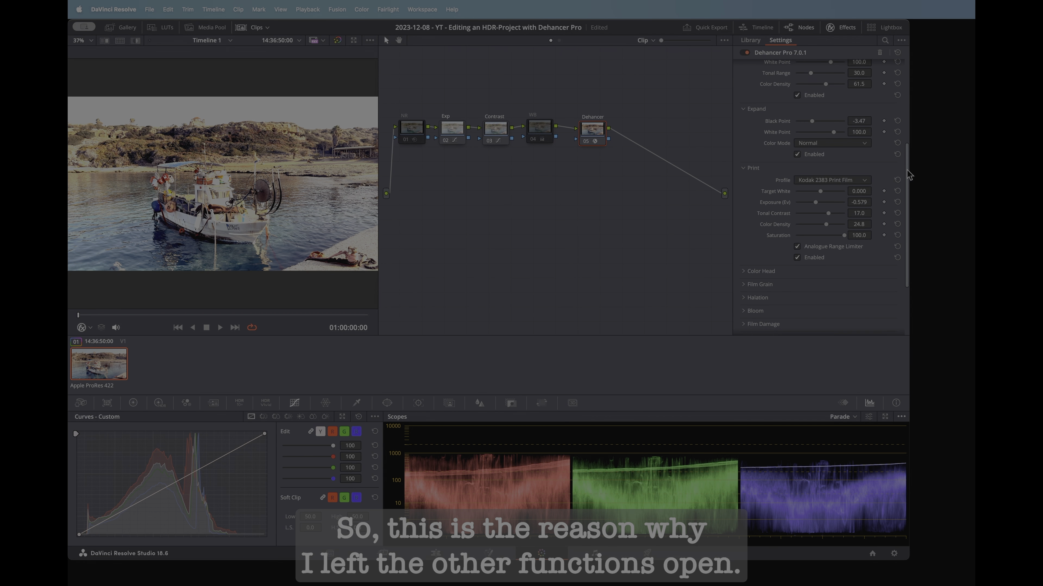
Lower the black point of the Expand tool to about -18.63
{"action": "scroll", "coordinate": [903, 168], "scroll_direction": "up", "scroll_amount": 3}
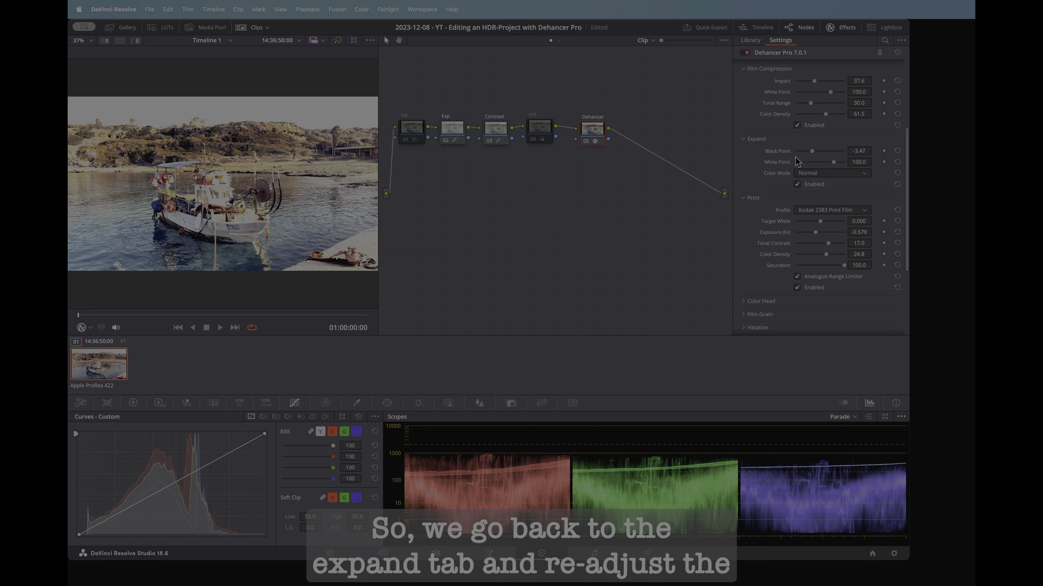
{"action": "left_click_drag", "start_coordinate": [811, 152], "coordinate": [799, 155]}
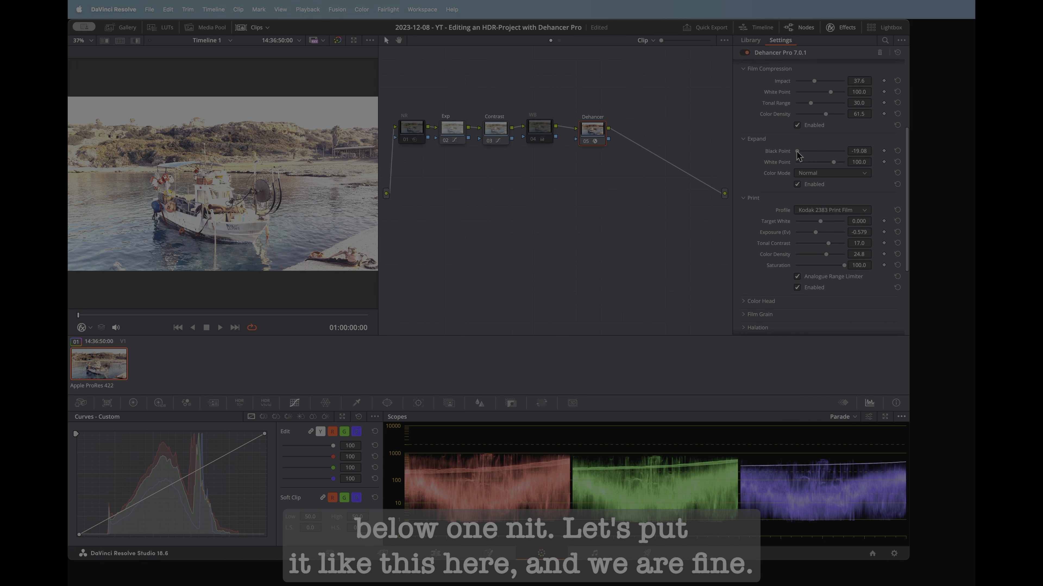
{"action": "left_click_drag", "start_coordinate": [797, 152], "coordinate": [797, 152]}
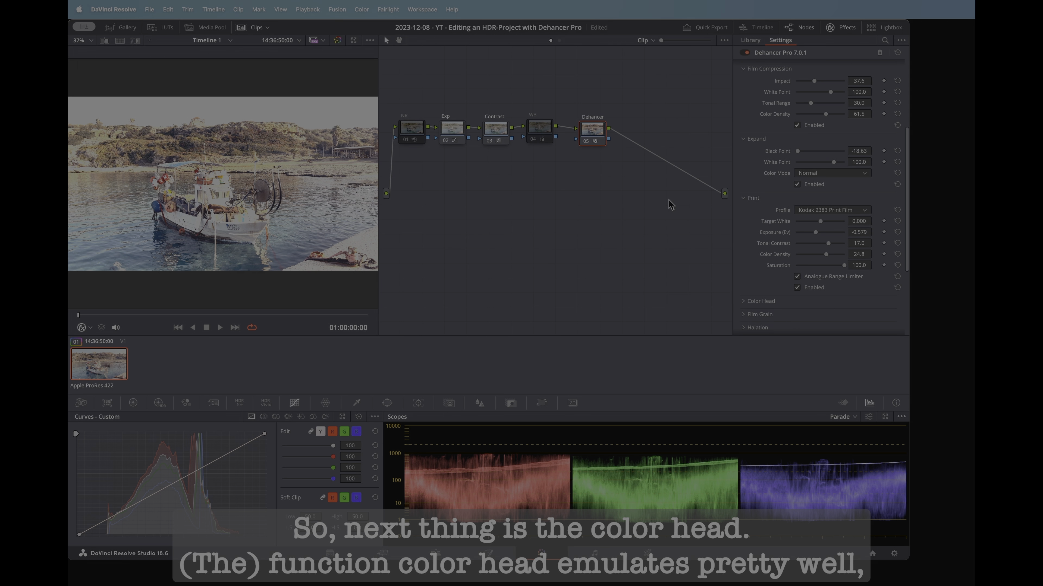
Expand and enable Color Head, setting Yellow - Blue to about 3.2, Magenta - Green to 5.1 and Cyan - Red to -5.1
{"action": "scroll", "coordinate": [724, 236], "scroll_direction": "down", "scroll_amount": 1}
{"action": "scroll", "coordinate": [741, 242], "scroll_direction": "down", "scroll_amount": 5}
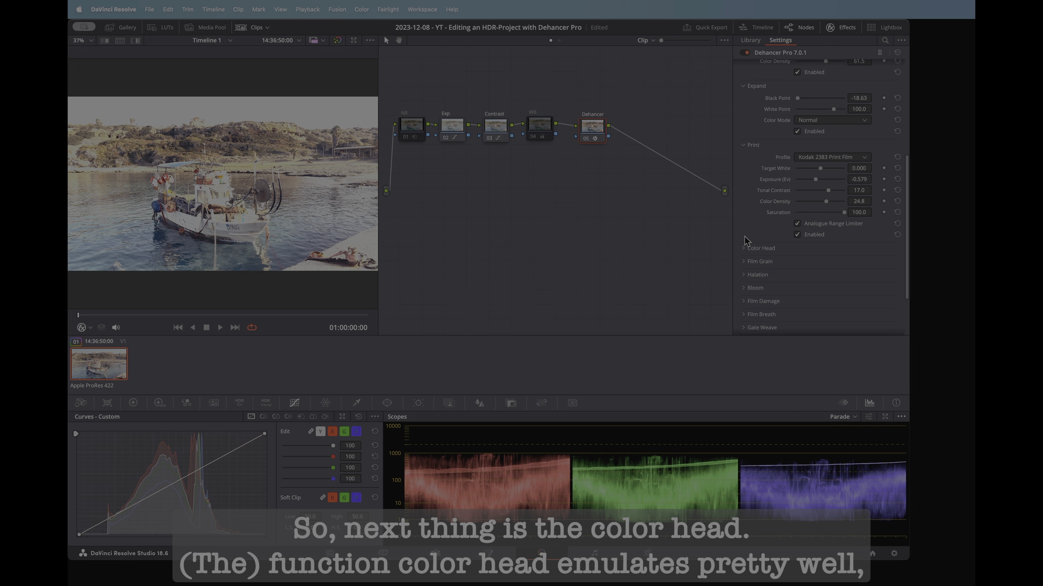
{"action": "left_click", "coordinate": [759, 195]}
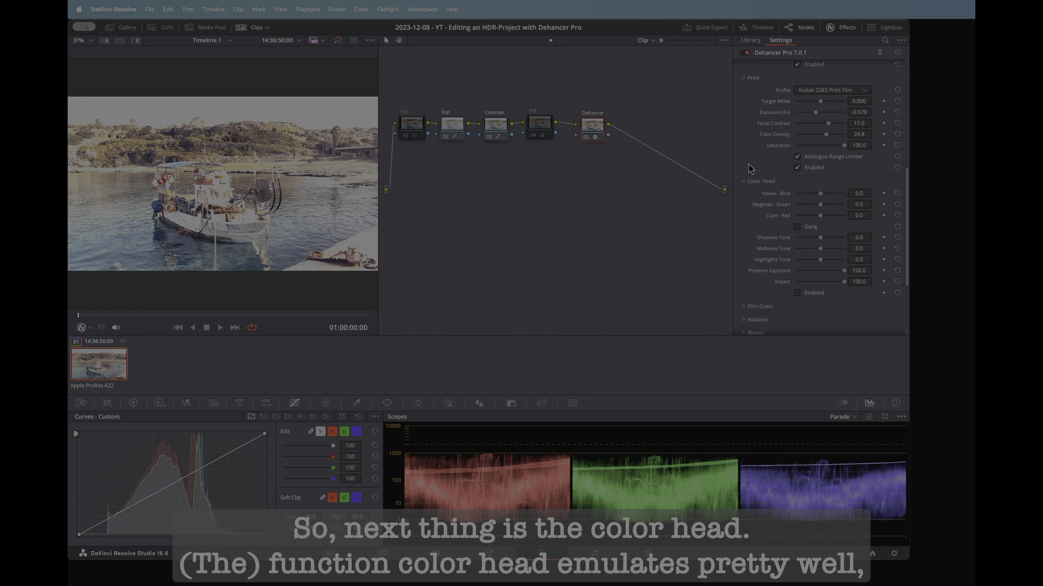
{"action": "scroll", "coordinate": [751, 165], "scroll_direction": "down", "scroll_amount": 1}
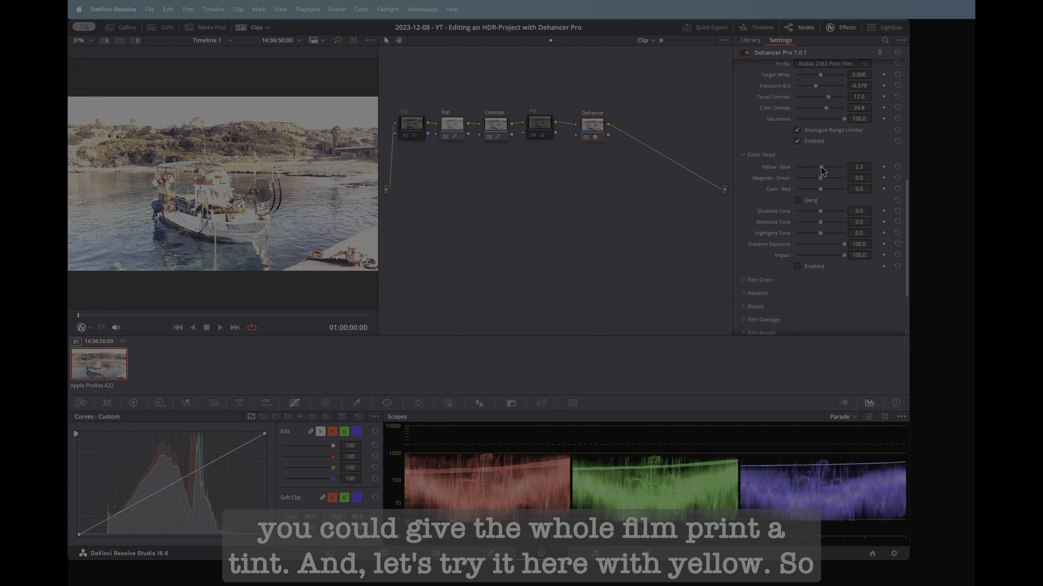
{"action": "left_click", "coordinate": [796, 267]}
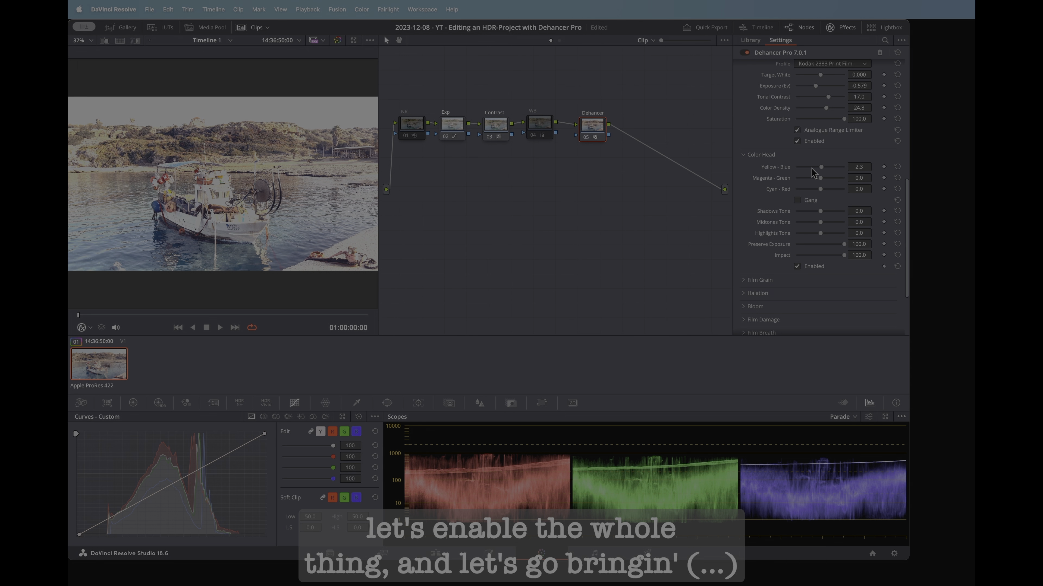
{"action": "mouse_move", "coordinate": [812, 169]}
{"action": "left_mouse_down"}
{"action": "mouse_move", "coordinate": [801, 168]}
{"action": "mouse_move", "coordinate": [818, 170]}
{"action": "left_mouse_up"}
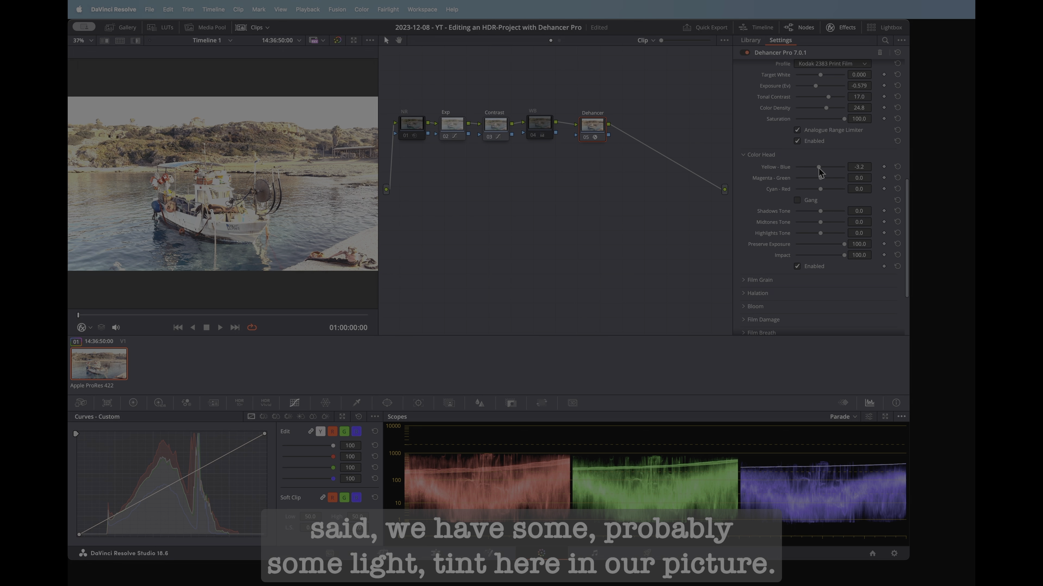
{"action": "left_click_drag", "start_coordinate": [818, 169], "coordinate": [822, 178]}
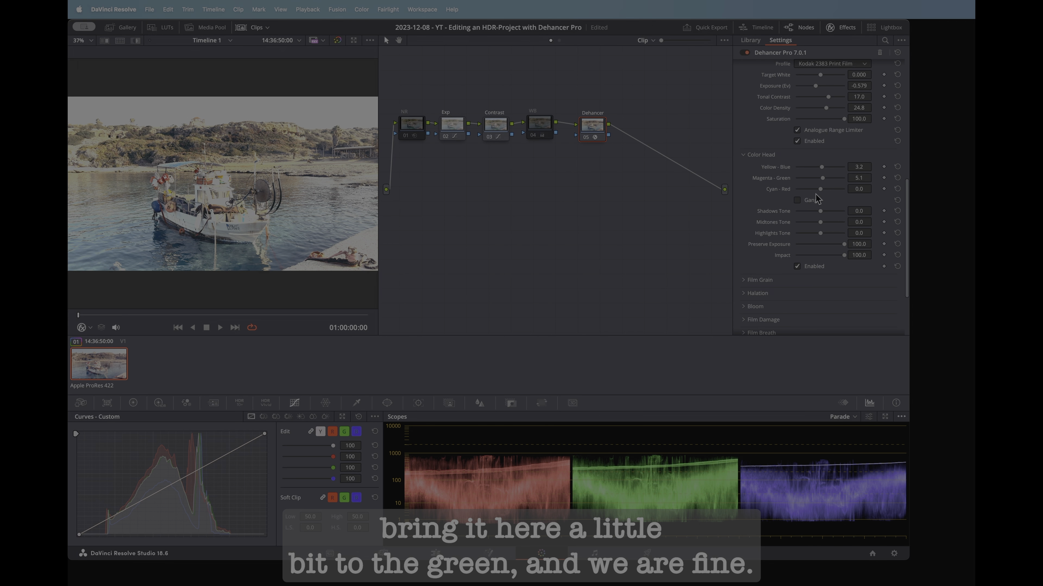
{"action": "left_click_drag", "start_coordinate": [820, 190], "coordinate": [817, 191]}
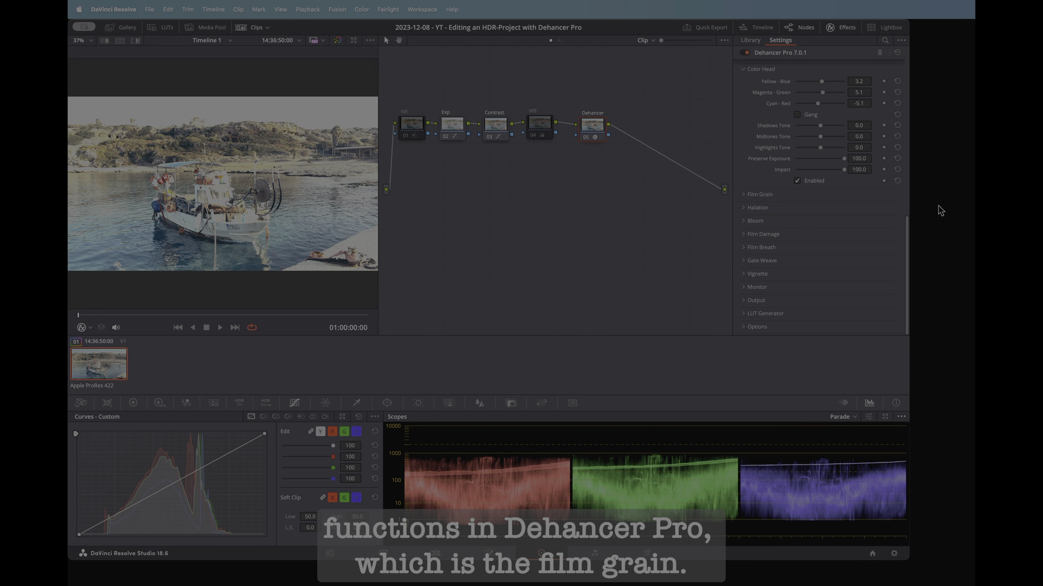
Expand and enable Film Grain with the 65 mm ISO 250 profile
{"action": "left_click", "coordinate": [742, 196]}
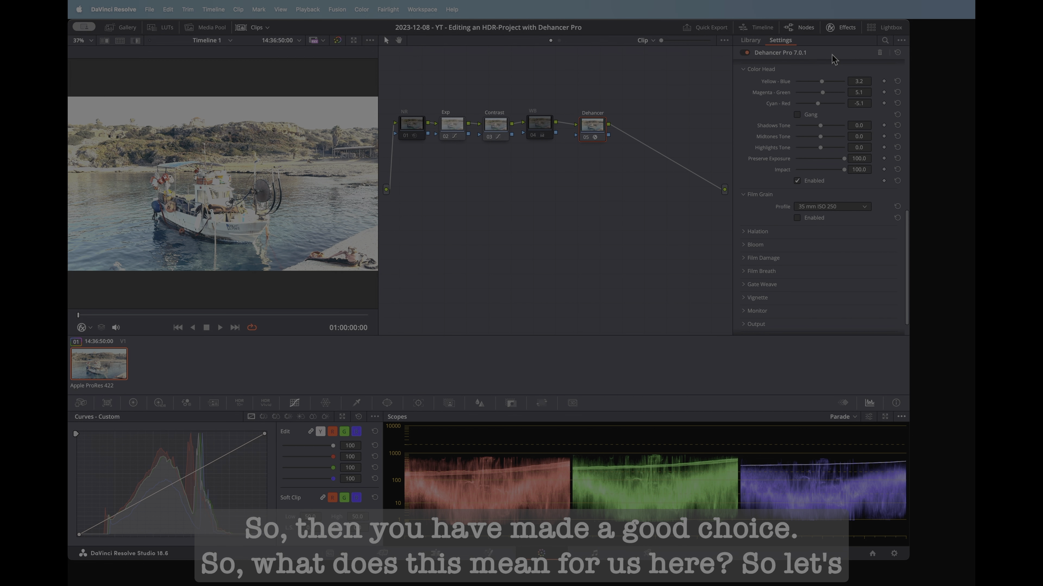
{"action": "left_click", "coordinate": [797, 219]}
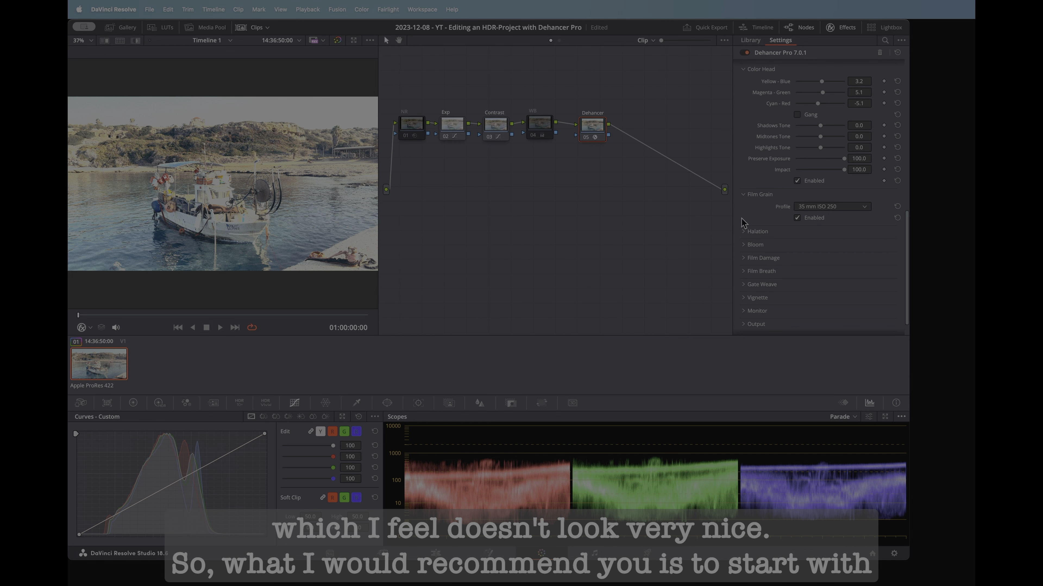
{"action": "left_click", "coordinate": [864, 208]}
{"action": "left_click_drag", "start_coordinate": [870, 262], "coordinate": [871, 283]}
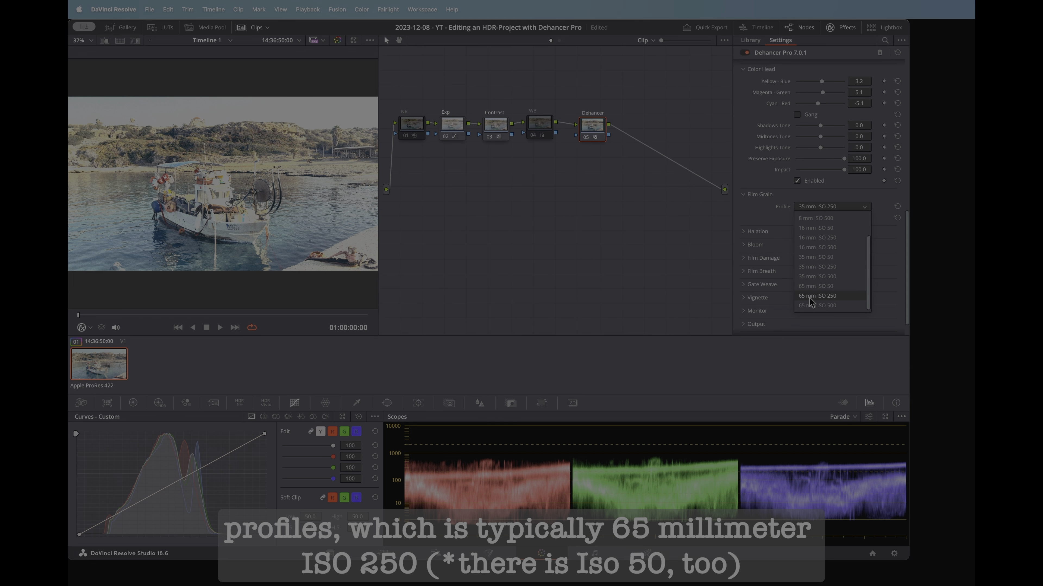
{"action": "left_click", "coordinate": [844, 297]}
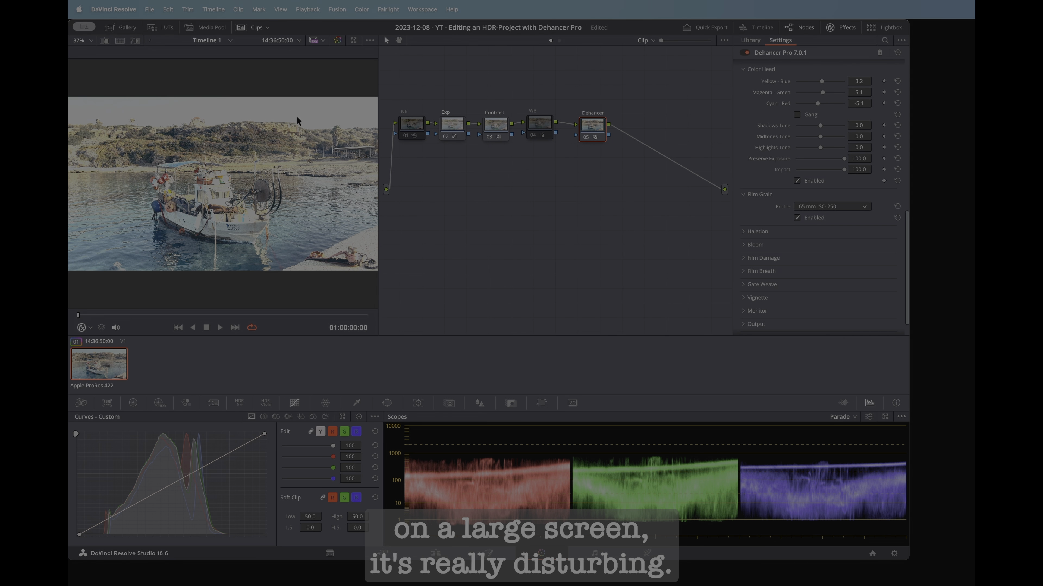
Switch the grain profile to Custom and reduce amount to about 6.6, shadows to 17.5, midtones to 36.7 and highlights to 13.8
{"action": "left_click", "coordinate": [864, 207]}
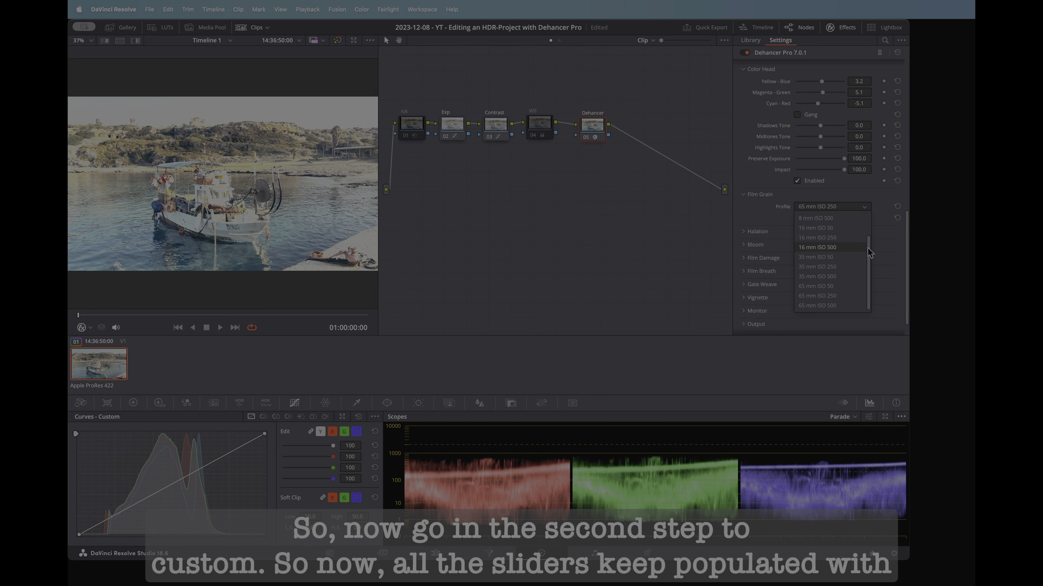
{"action": "left_click_drag", "start_coordinate": [869, 252], "coordinate": [869, 225]}
{"action": "left_click", "coordinate": [817, 221]}
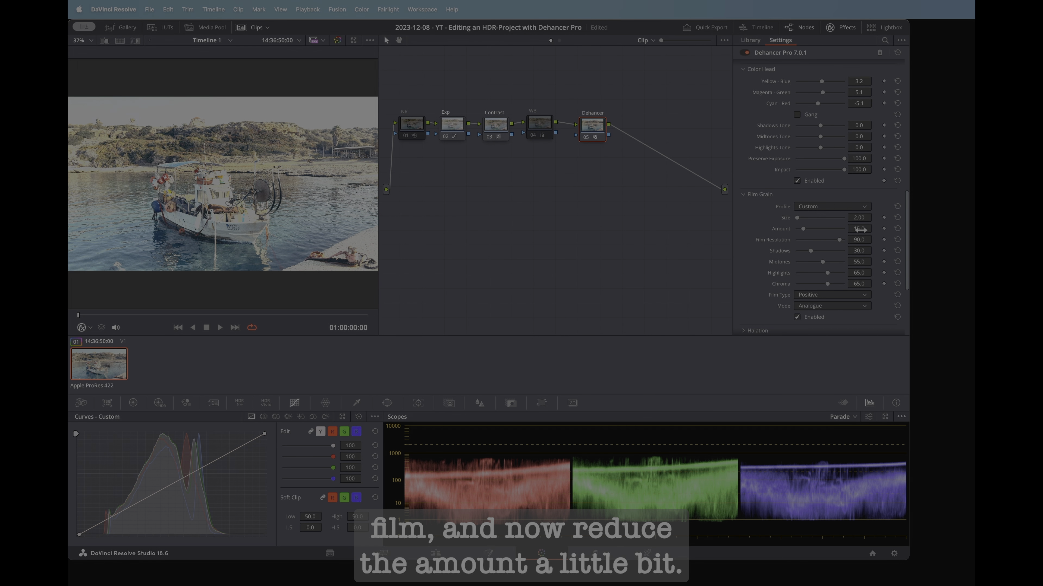
{"action": "left_click_drag", "start_coordinate": [862, 230], "coordinate": [855, 228]}
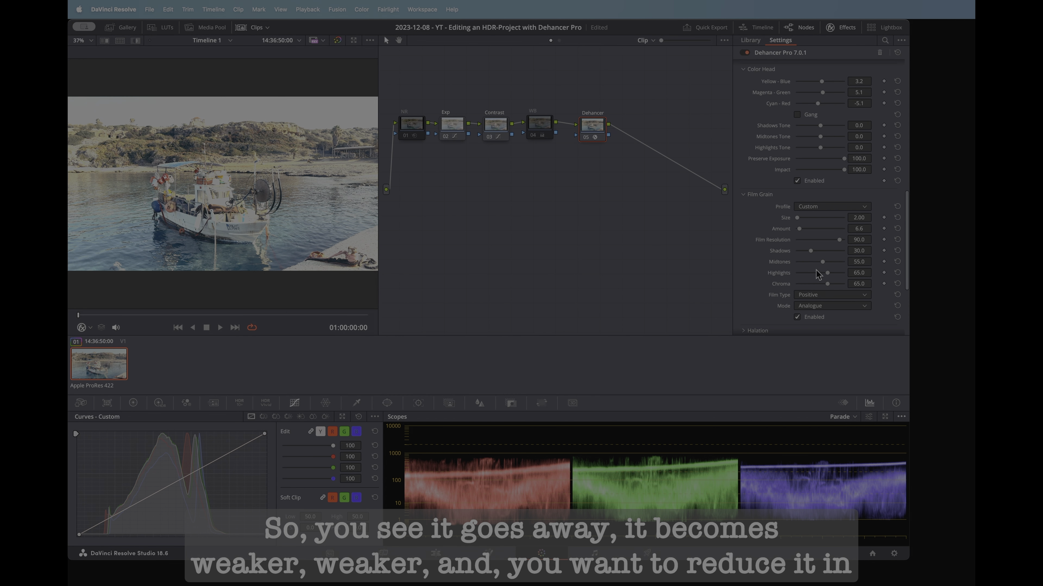
{"action": "left_click_drag", "start_coordinate": [811, 251], "coordinate": [814, 262]}
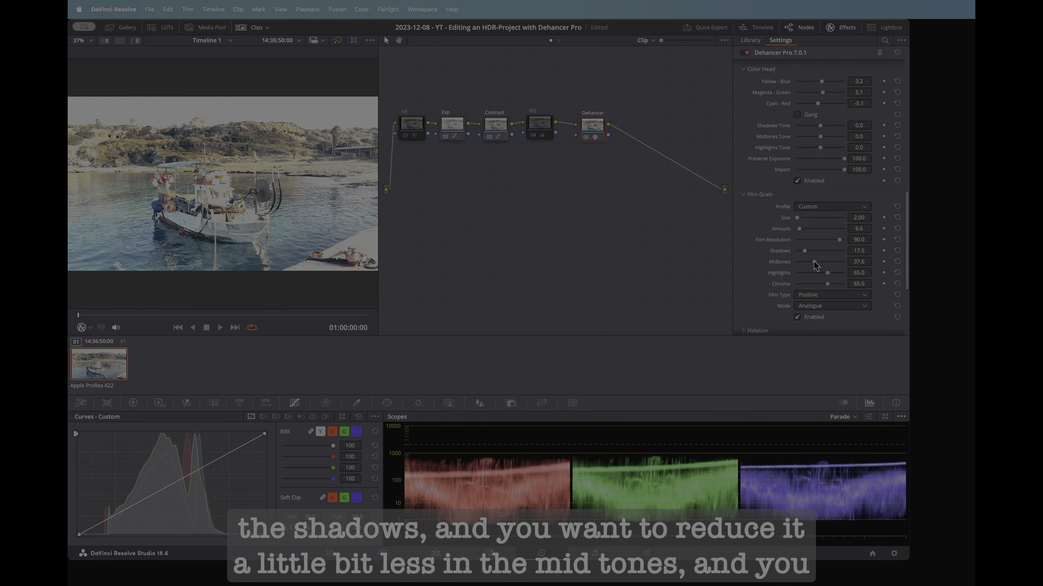
{"action": "left_click_drag", "start_coordinate": [827, 272], "coordinate": [802, 272]}
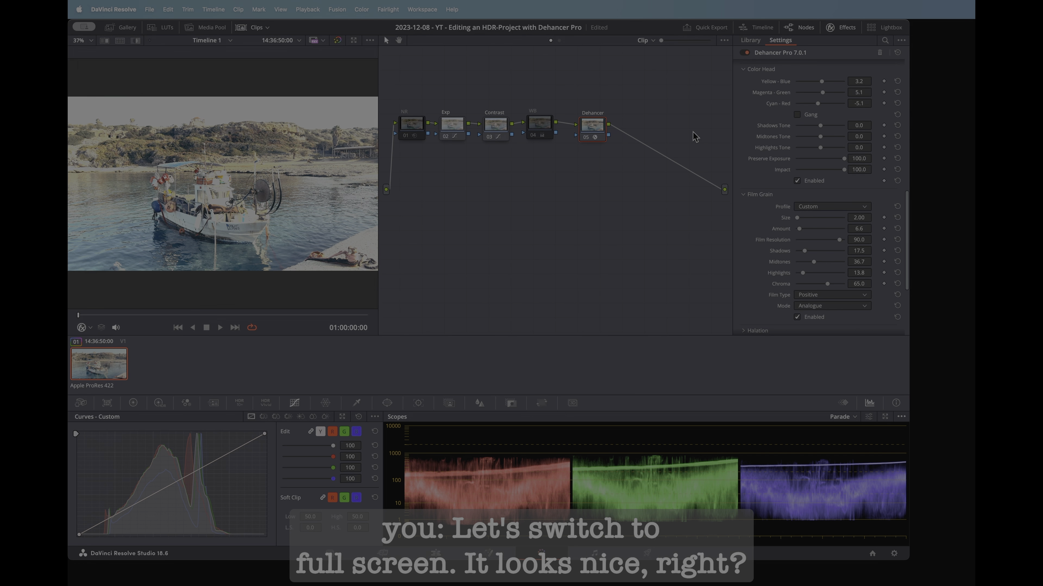
Preview the clip full screen, reduce the grain size to about 1.91 and amount to about 6.0, and save the project
{"action": "key", "text": "super+f"}
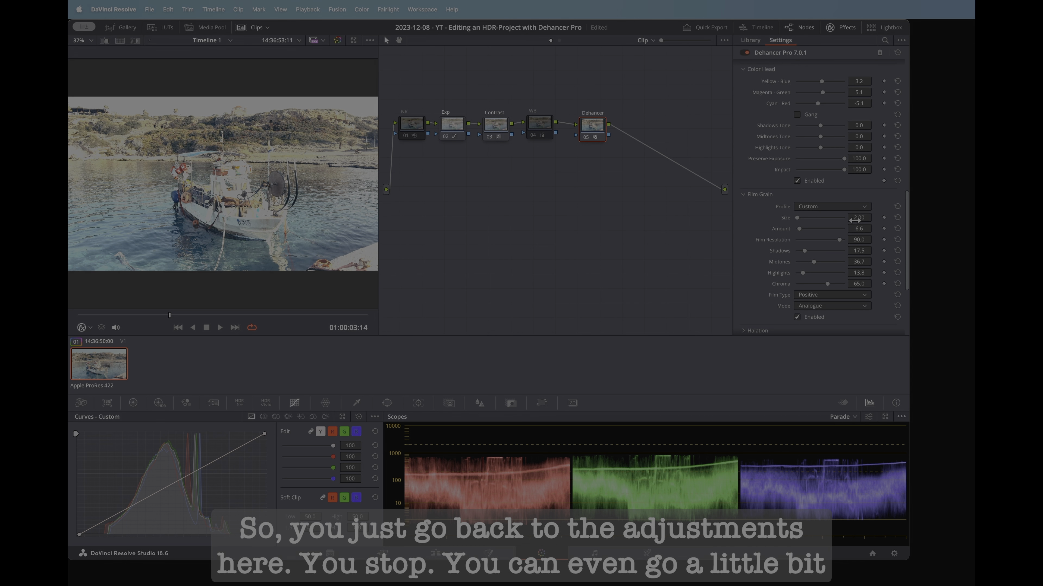
{"action": "left_click_drag", "start_coordinate": [874, 217], "coordinate": [874, 229]}
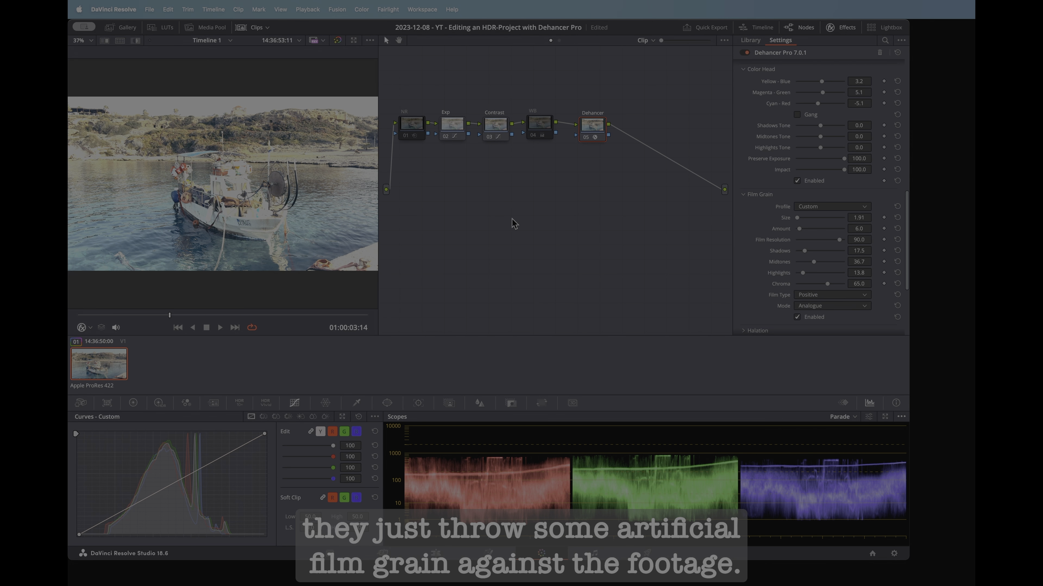
{"action": "key", "text": "super+s"}
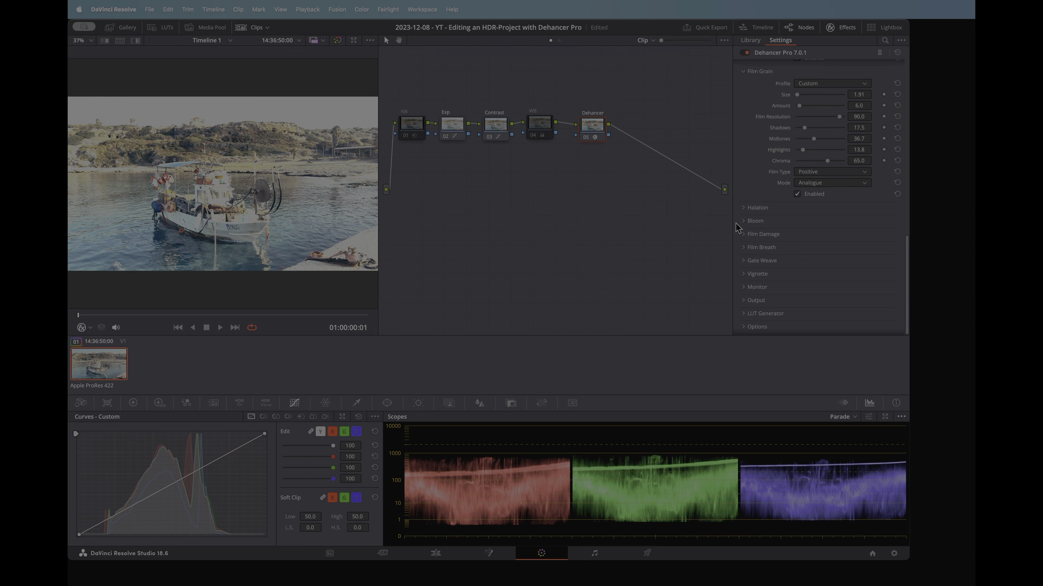
Expand and enable Halation and Bloom, both with the 35 mm / Super 35 profile
{"action": "left_click", "coordinate": [742, 210]}
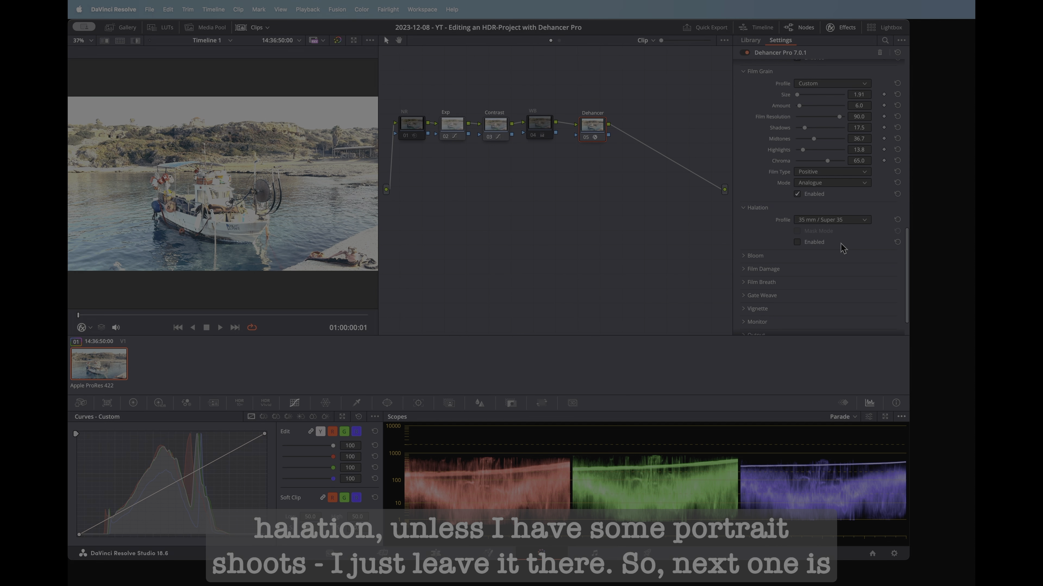
{"action": "left_click", "coordinate": [797, 242]}
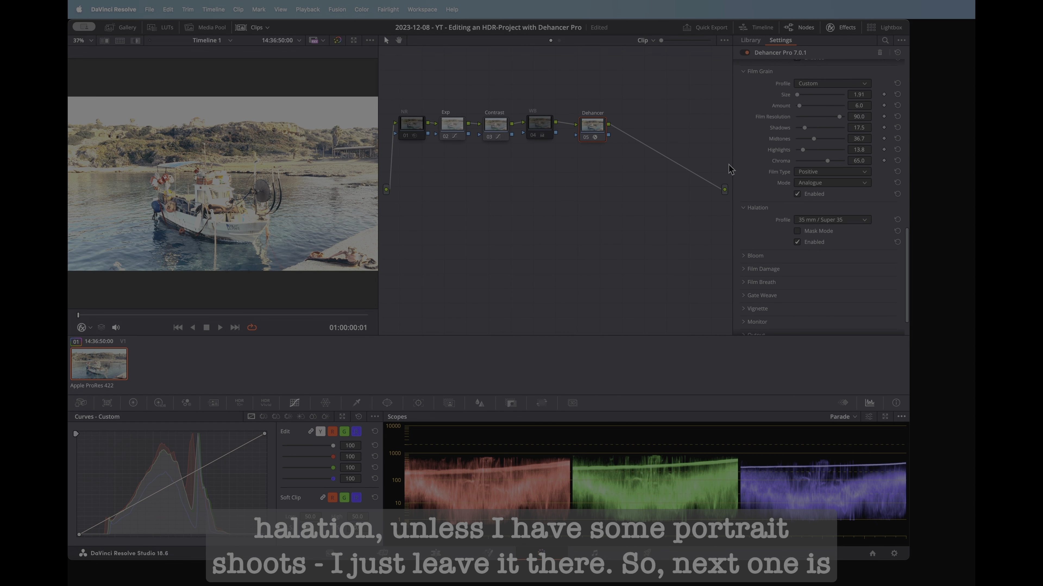
{"action": "scroll", "coordinate": [850, 250], "scroll_direction": "down", "scroll_amount": 3}
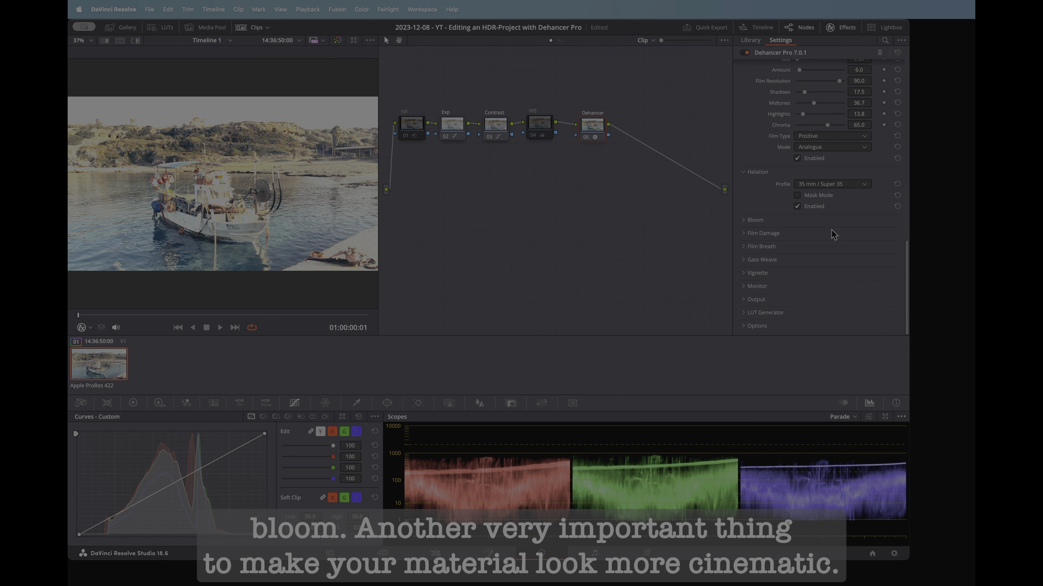
{"action": "left_click", "coordinate": [745, 222]}
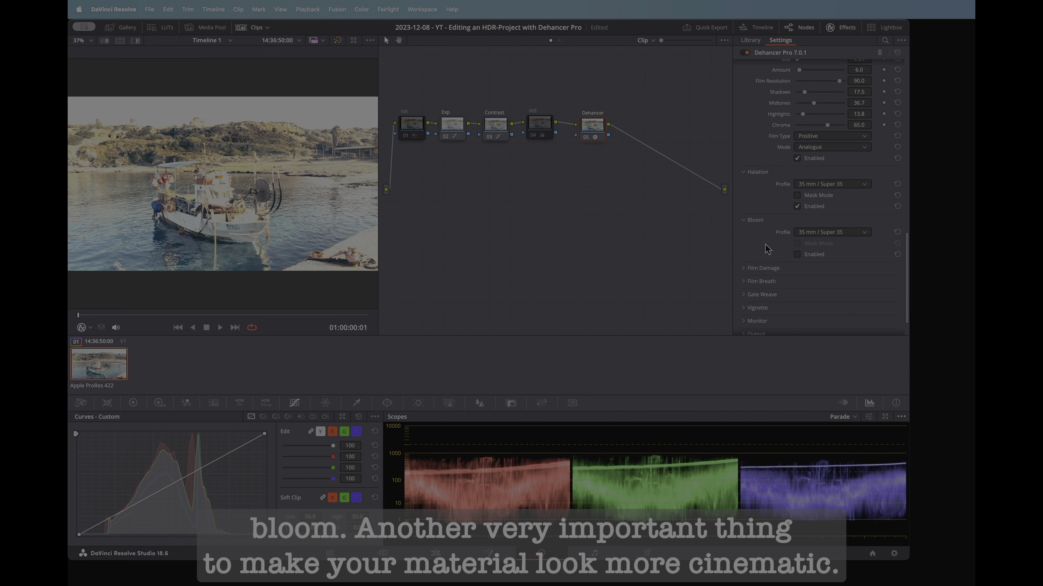
{"action": "scroll", "coordinate": [869, 211], "scroll_direction": "down", "scroll_amount": 3}
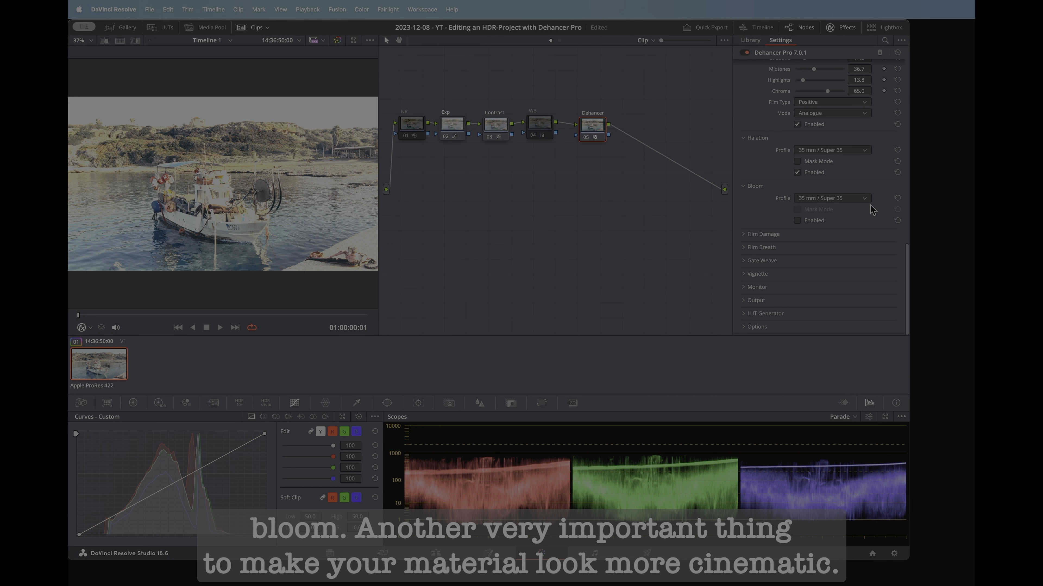
{"action": "left_click", "coordinate": [797, 221]}
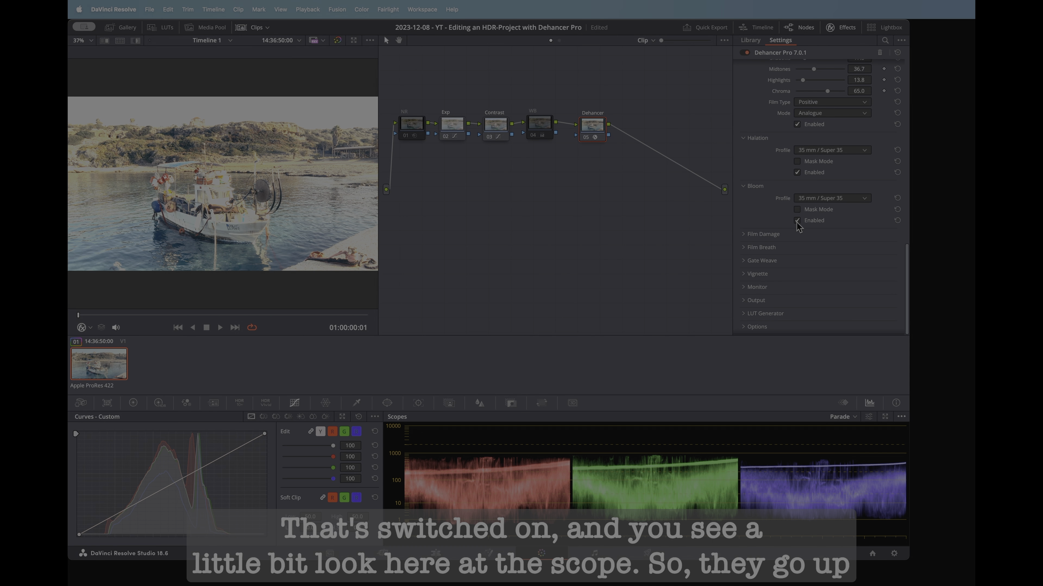
Compare the image with Bloom off and on, leave Bloom enabled, and save the project
{"action": "left_click", "coordinate": [796, 221]}
{"action": "left_click", "coordinate": [797, 220]}
{"action": "left_click", "coordinate": [796, 220]}
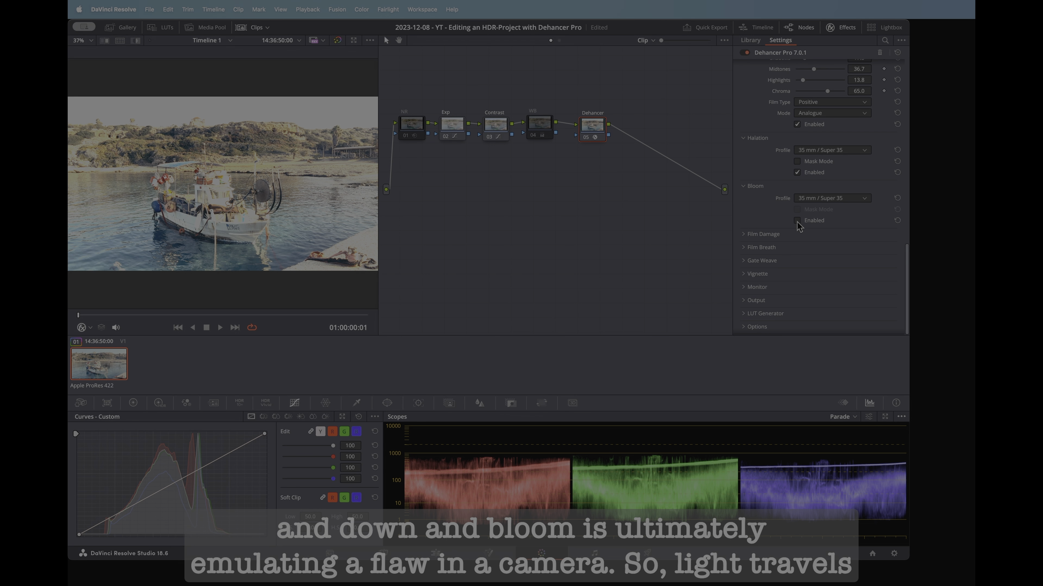
{"action": "left_click", "coordinate": [797, 220]}
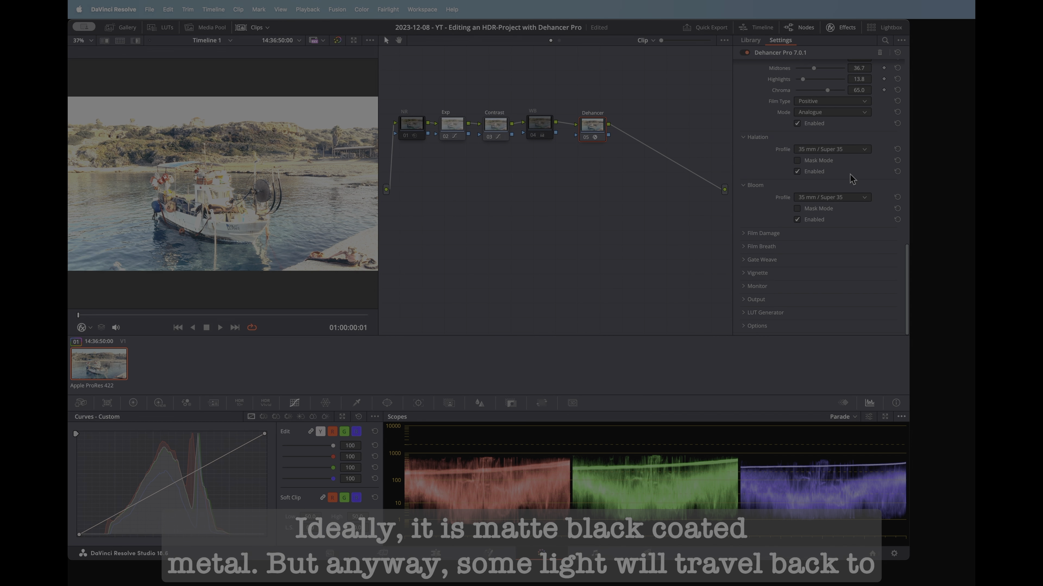
{"action": "key", "text": "super+s"}
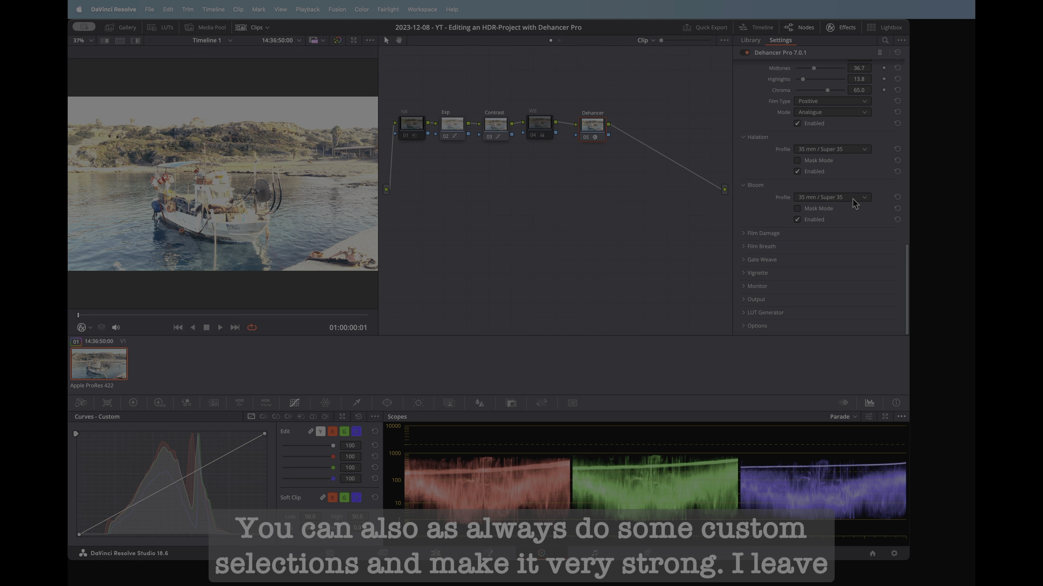
Switch the Bloom profile to Custom to view its adjustable parameters, and return it to 35 mm / Super 35
{"action": "left_click", "coordinate": [863, 199]}
{"action": "left_click", "coordinate": [817, 210]}
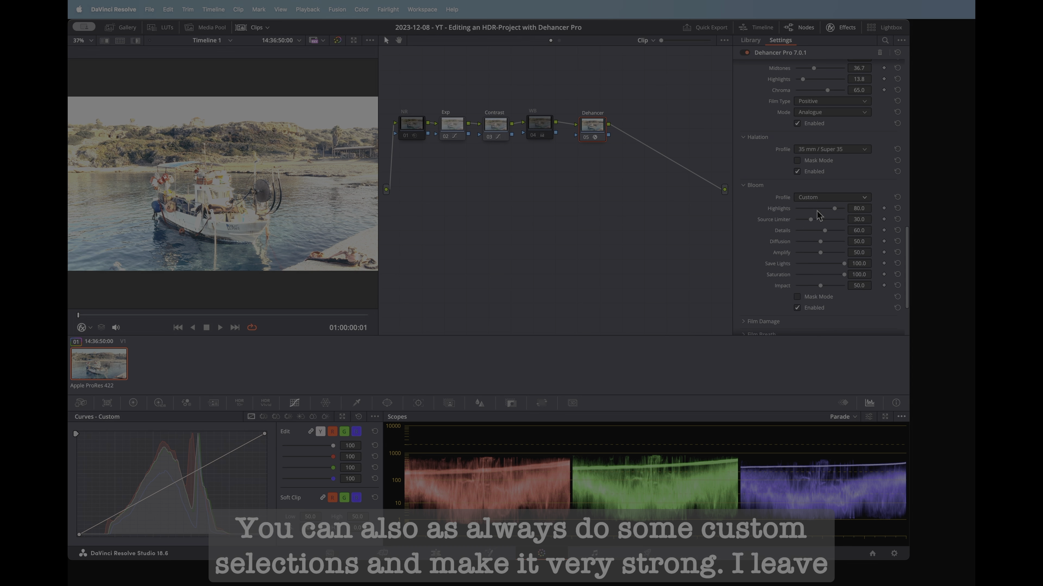
{"action": "left_click", "coordinate": [857, 185]}
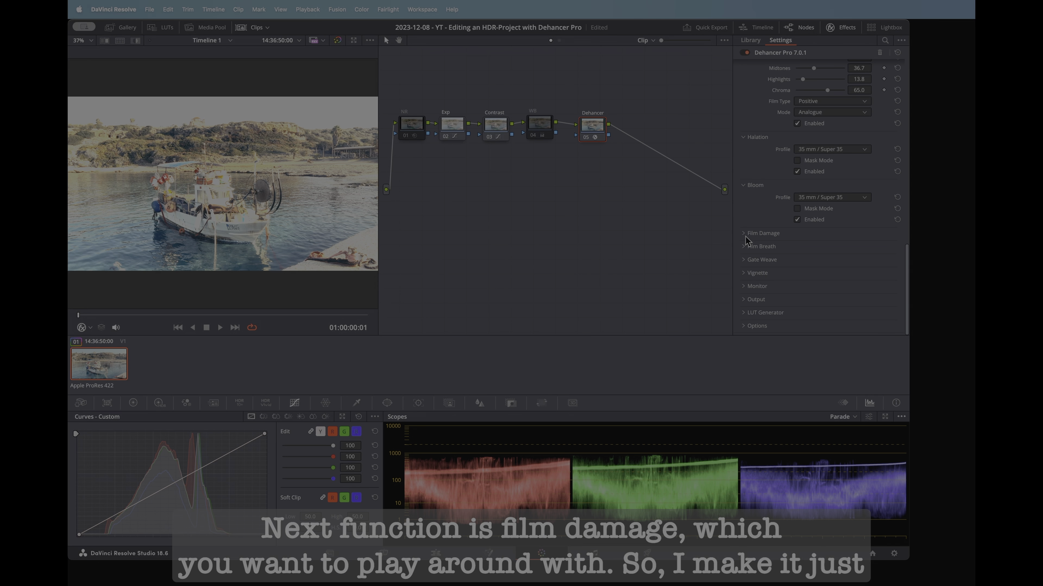
Expand and enable Film Damage, set its profile to 8 mm / Super 8, and play the clip to preview the effect
{"action": "left_click", "coordinate": [745, 234]}
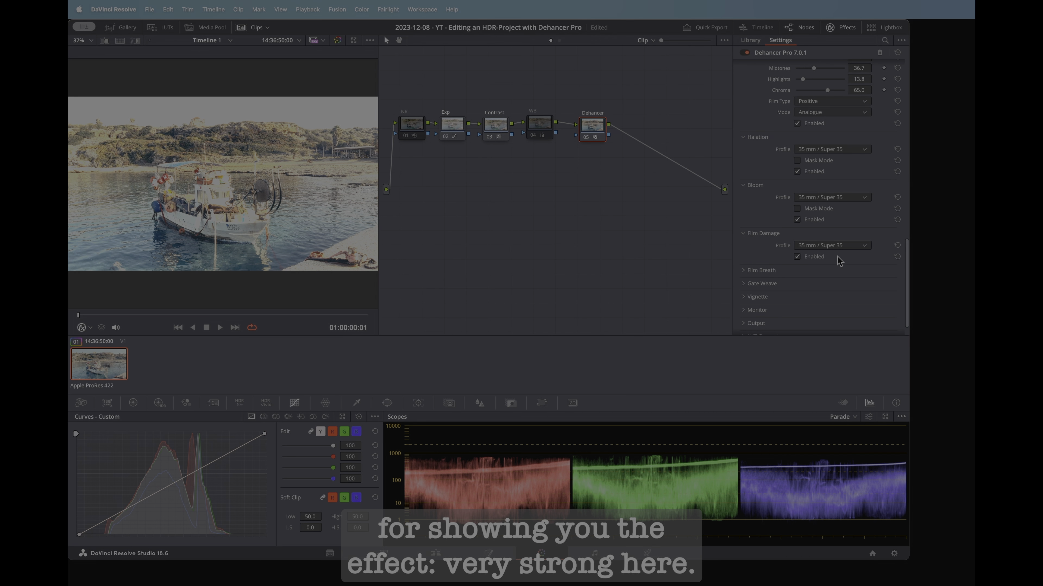
{"action": "left_click", "coordinate": [862, 245]}
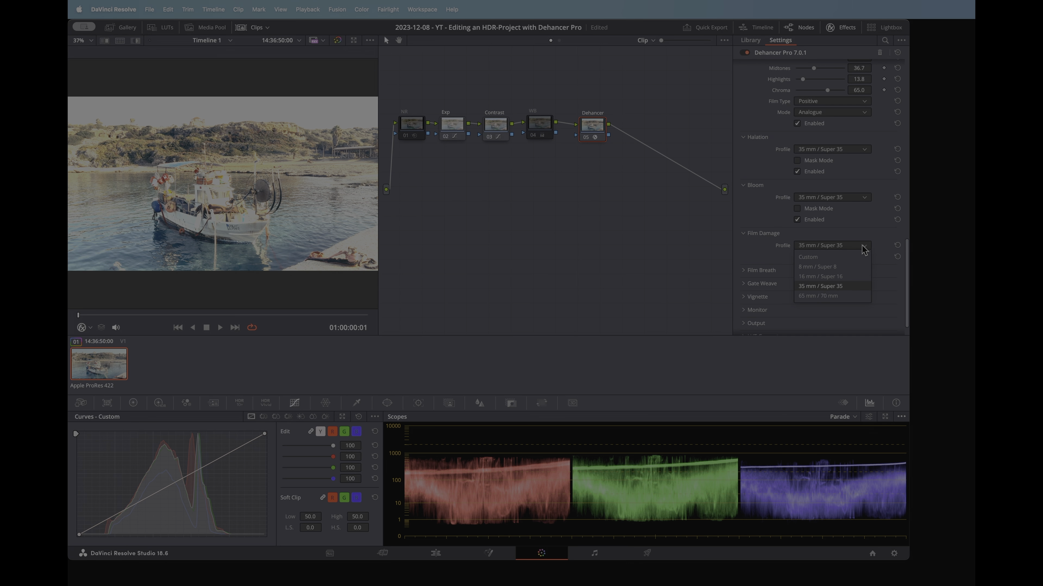
{"action": "left_click", "coordinate": [833, 267]}
{"action": "key", "text": "space"}
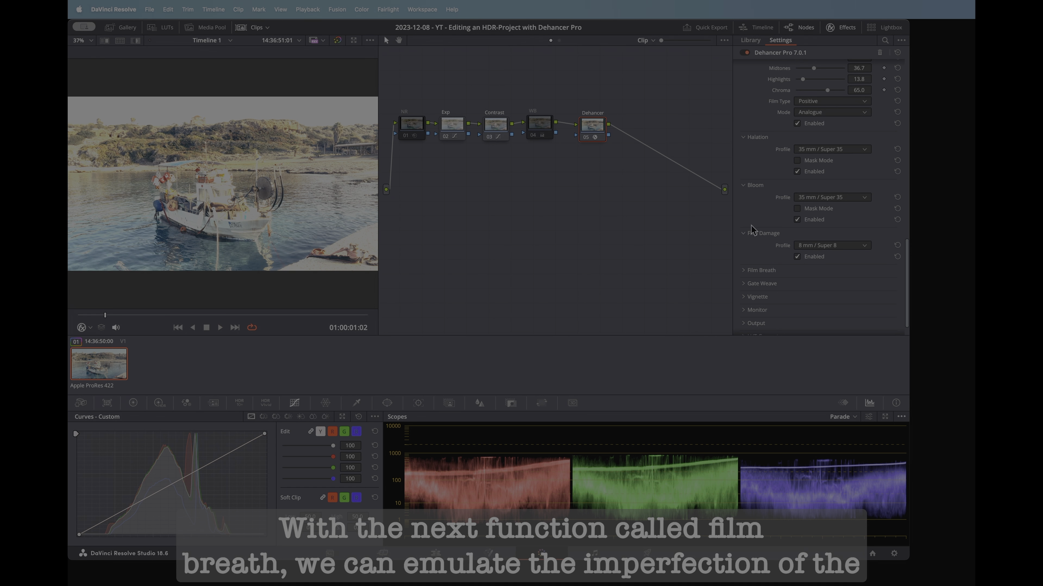
Expand and enable Film Breath and Gate Weave, both with the 35 mm / Super 35 profile
{"action": "scroll", "coordinate": [751, 226], "scroll_direction": "down", "scroll_amount": 1}
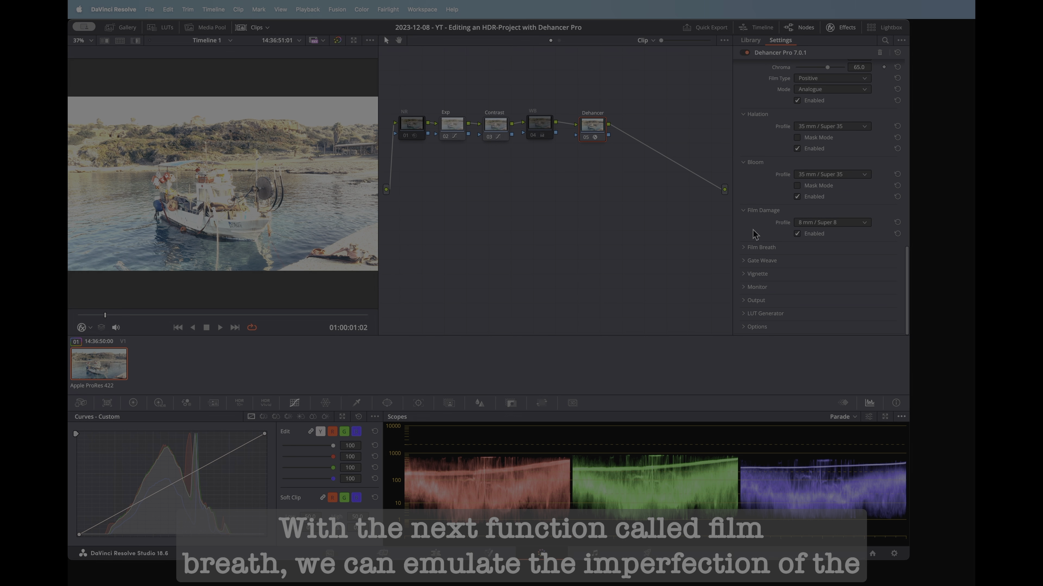
{"action": "left_click", "coordinate": [743, 247]}
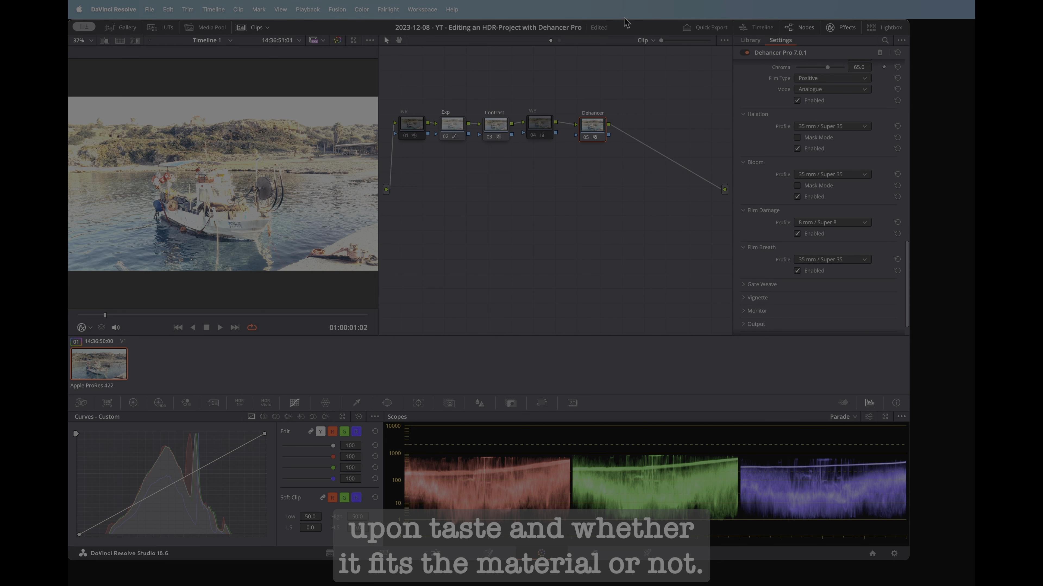
{"action": "scroll", "coordinate": [747, 270], "scroll_direction": "down", "scroll_amount": 2}
{"action": "left_click", "coordinate": [743, 262]}
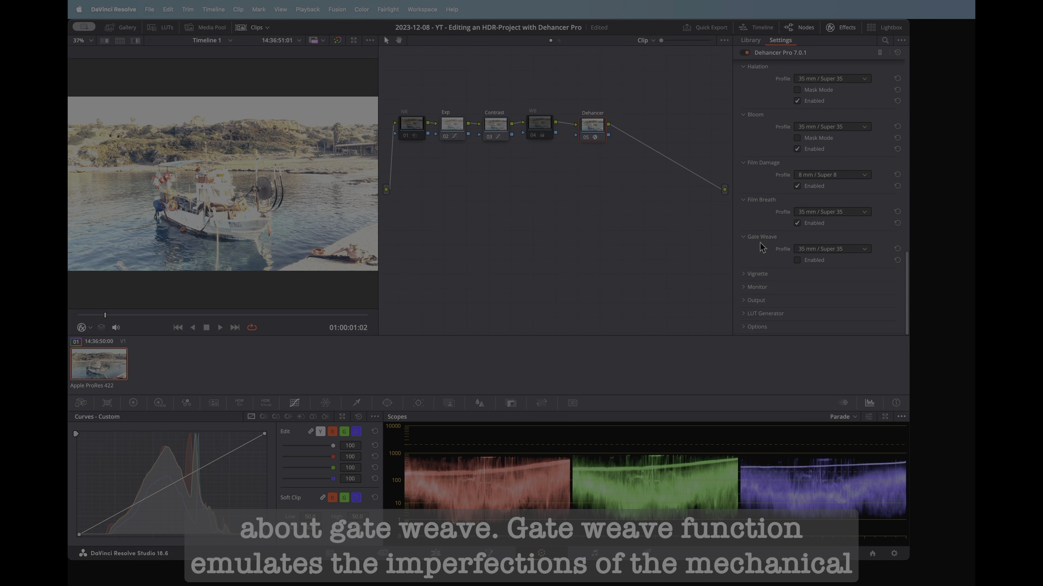
{"action": "left_click", "coordinate": [796, 260]}
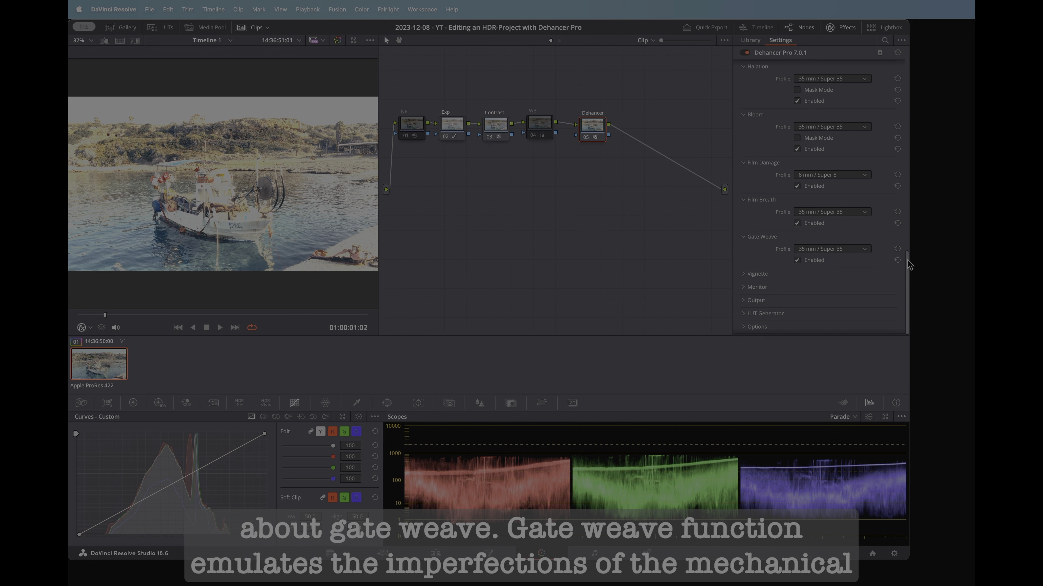
{"action": "scroll", "coordinate": [907, 260], "scroll_direction": "down", "scroll_amount": 1}
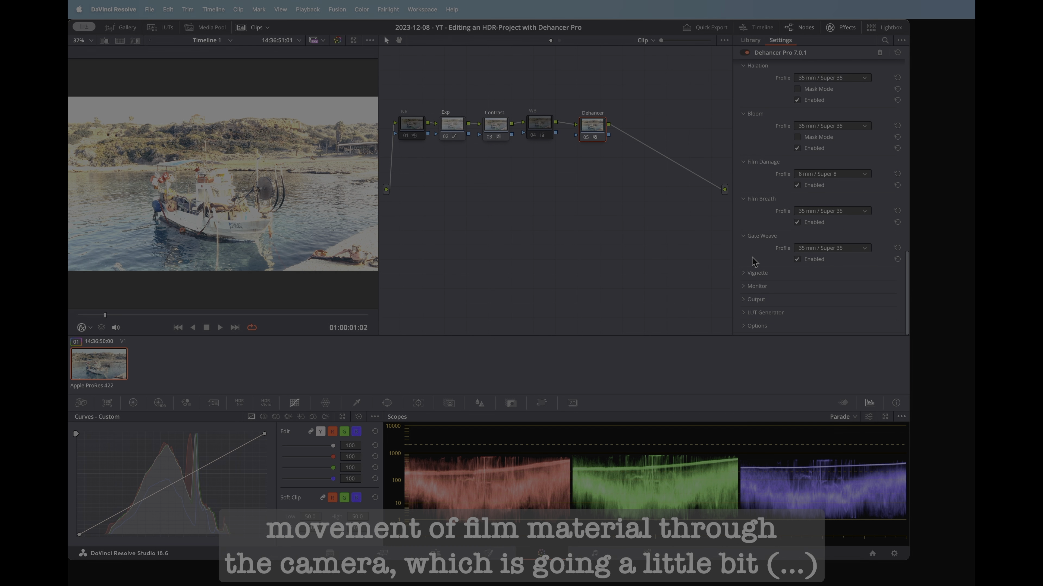